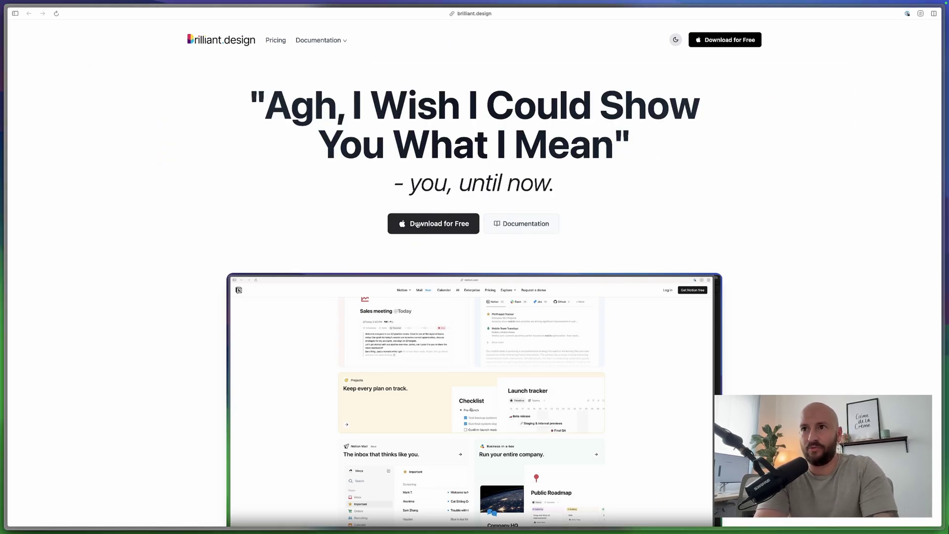
Step: Launch the Brilliant.Design application over the open brilliant.design web page
key("alt+space")
type("bri")
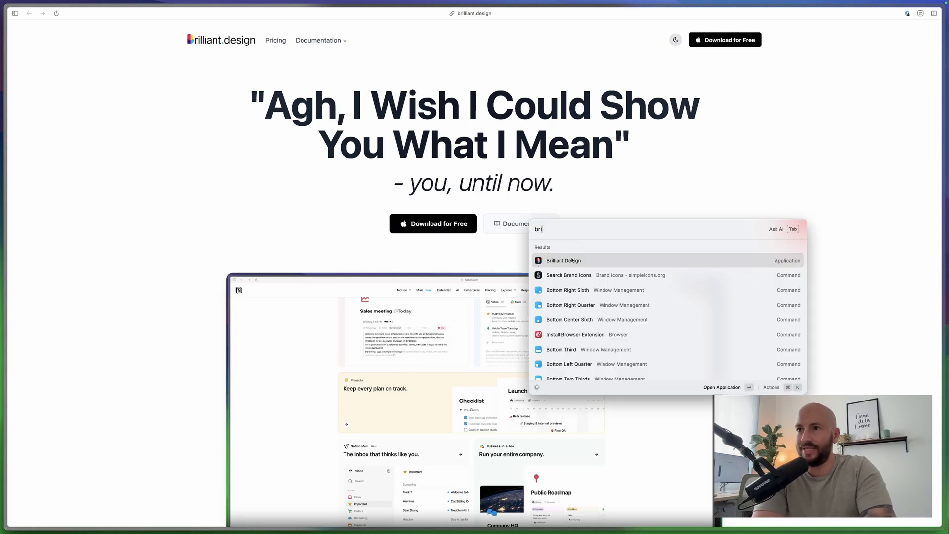
left_click(571, 262)
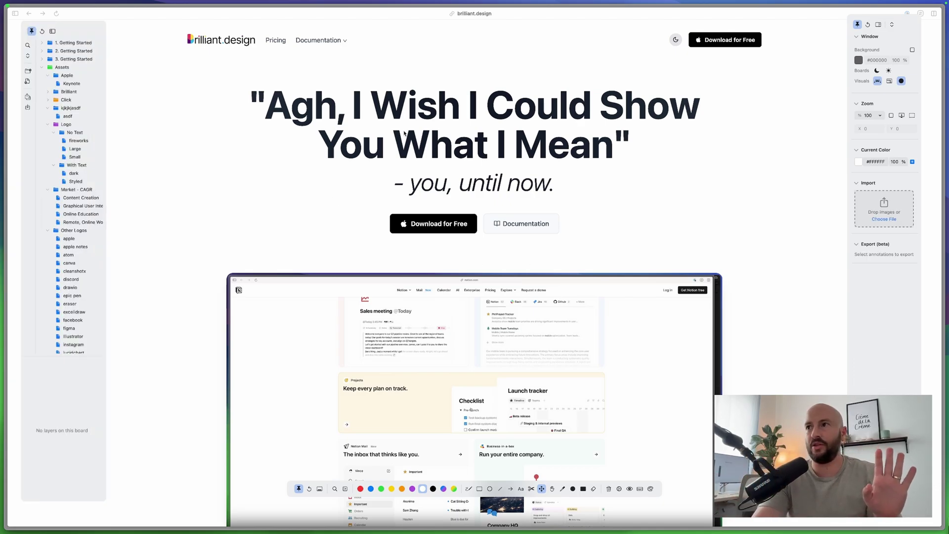
Step: Reposition the two side toolbars and the main drawing toolbar slightly
left_click_drag(73, 400, 71, 397)
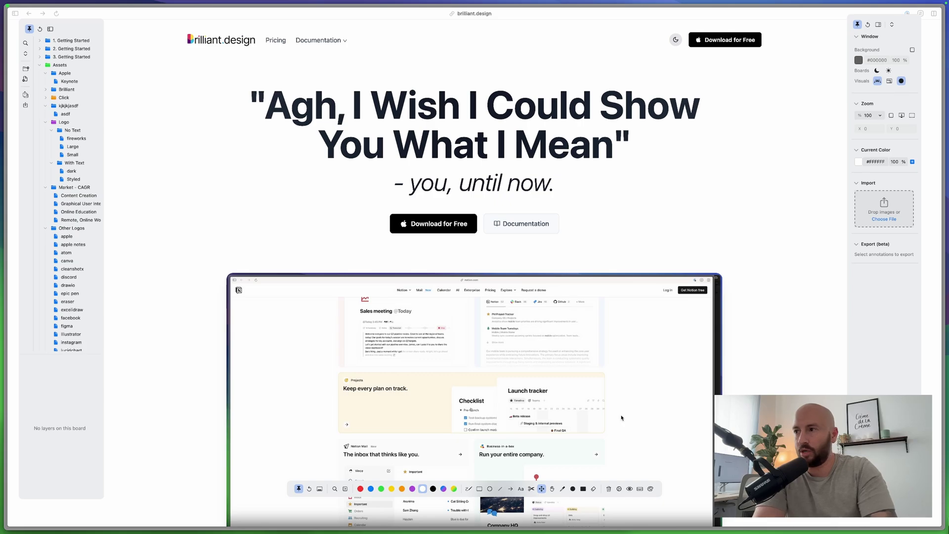
left_click_drag(861, 380, 847, 377)
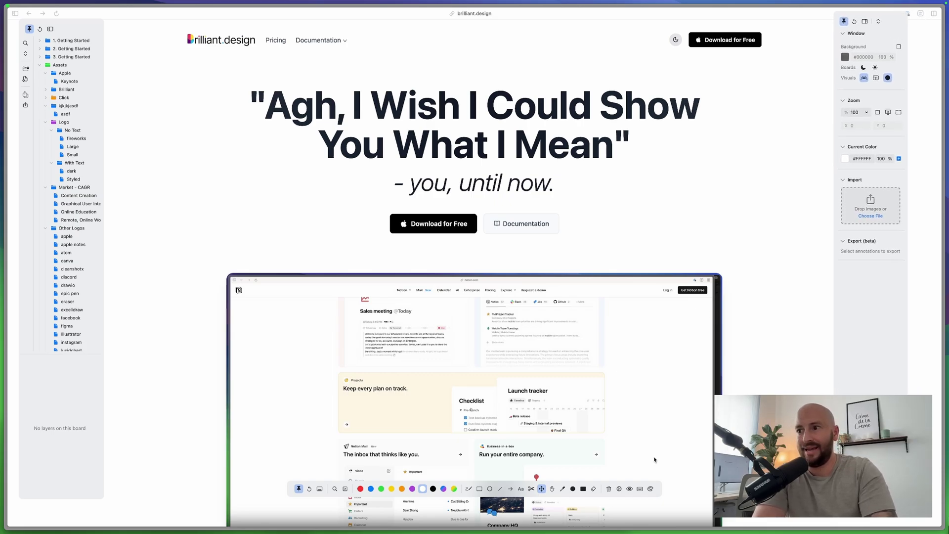
left_click_drag(655, 486, 650, 479)
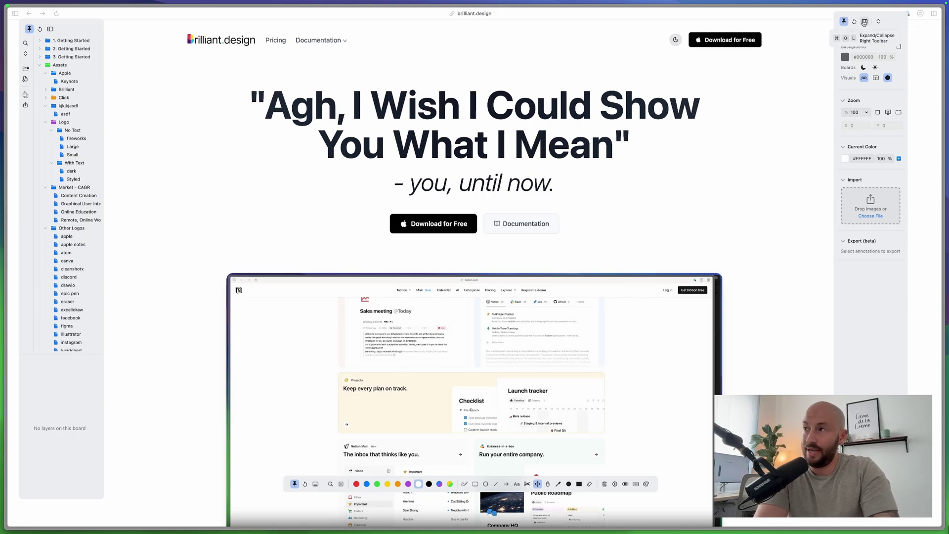
Step: Collapse both side toolbars and move the main drawing toolbar directly above the page headline
left_click(864, 22)
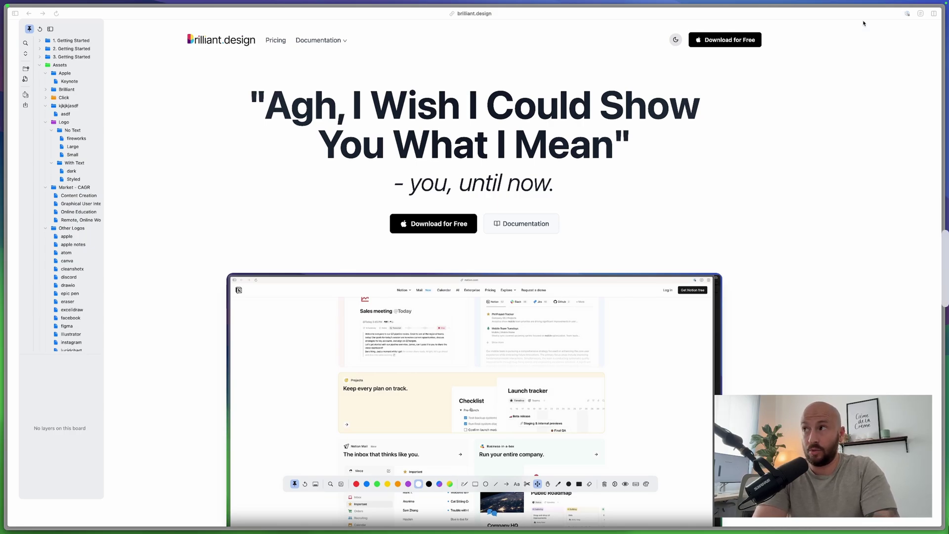
left_click(49, 30)
mouse_move(655, 484)
left_mouse_down()
mouse_move(665, 453)
mouse_move(634, 402)
mouse_move(585, 380)
mouse_move(427, 87)
mouse_move(430, 97)
mouse_move(436, 65)
left_mouse_up()
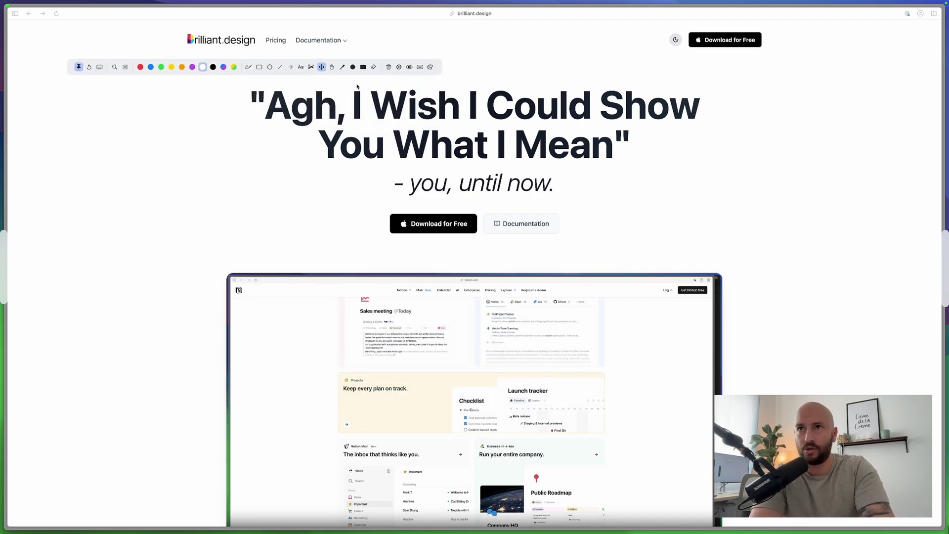
Step: Bring back both side toolbars, collapse each one again, and shift the main drawing toolbar slightly
key("Tab")
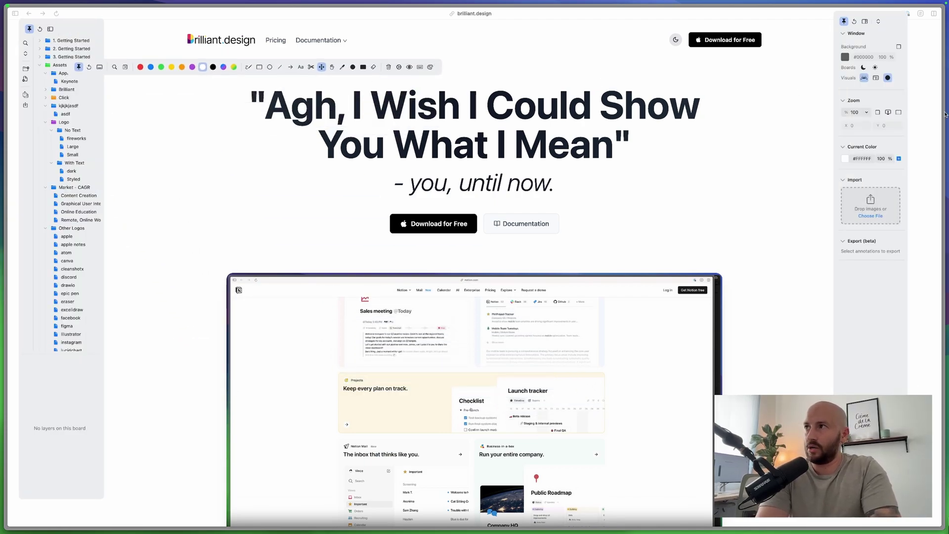
left_click(865, 23)
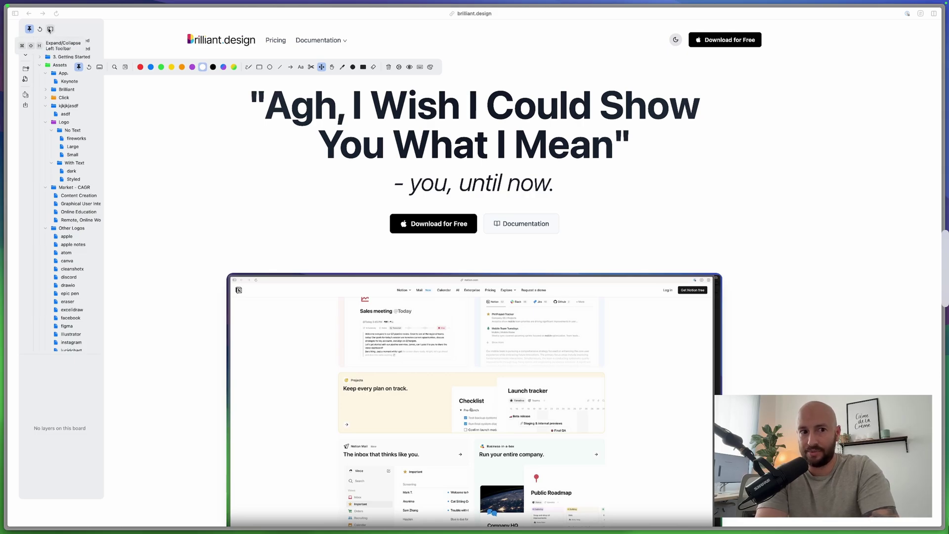
left_click(49, 29)
left_click_drag(69, 72, 59, 70)
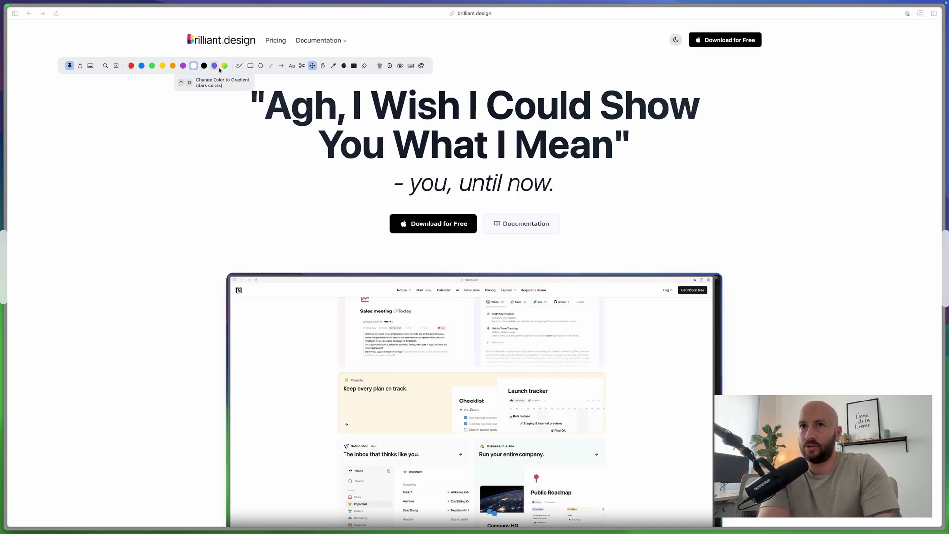
Step: Draw three thick green arrows beside and below the start of the page headline
left_click(131, 65)
left_click(152, 66)
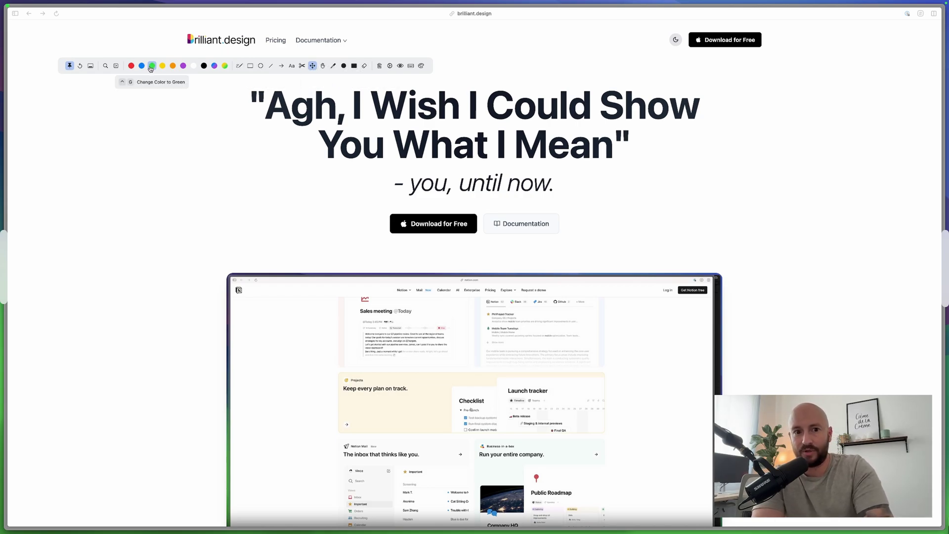
left_click(281, 65)
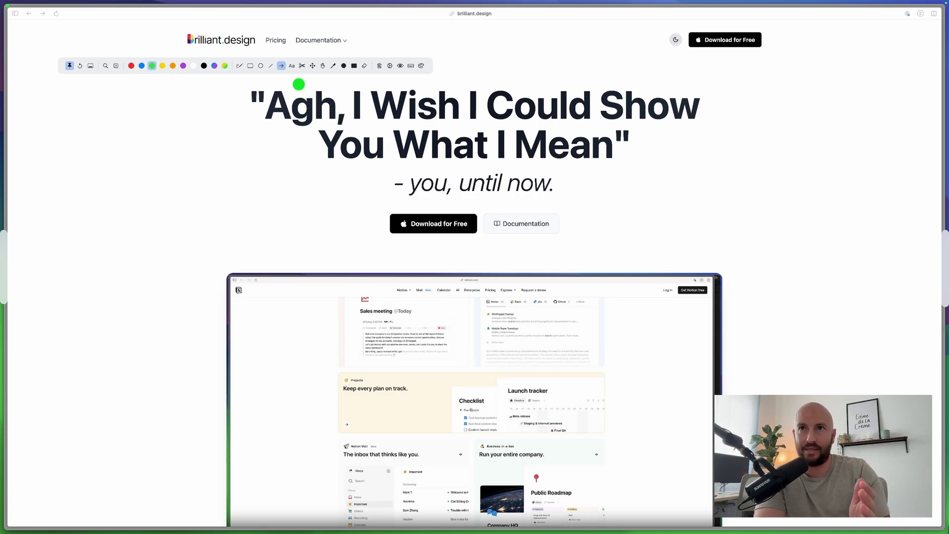
left_click_drag(167, 111, 197, 168)
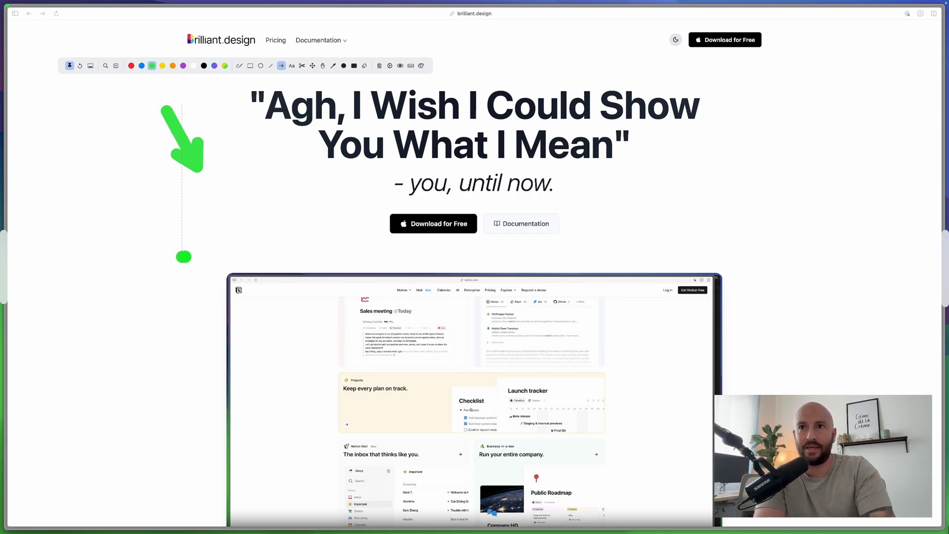
left_click_drag(182, 257, 246, 221)
left_click_drag(327, 262, 302, 194)
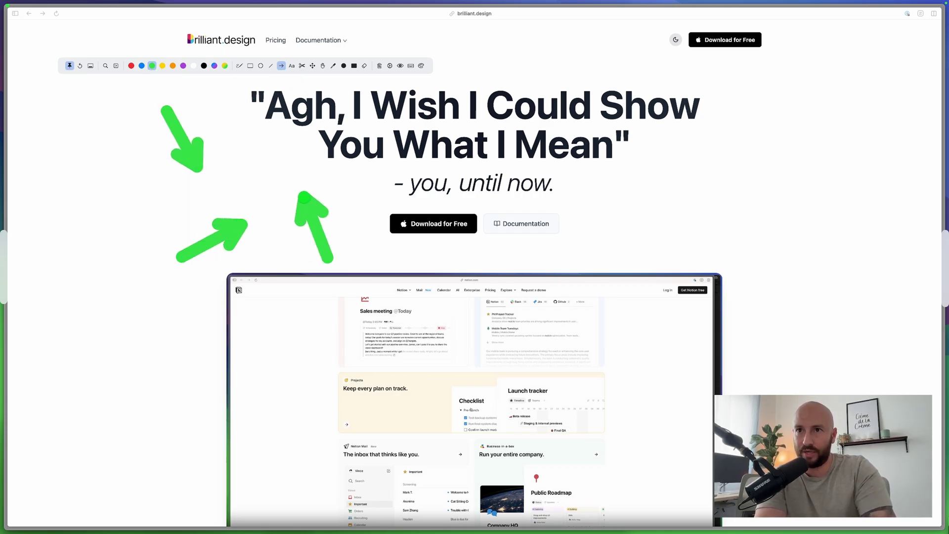
Step: Draw a large rectangle across the page headline in the dark-colors gradient
left_click(215, 67)
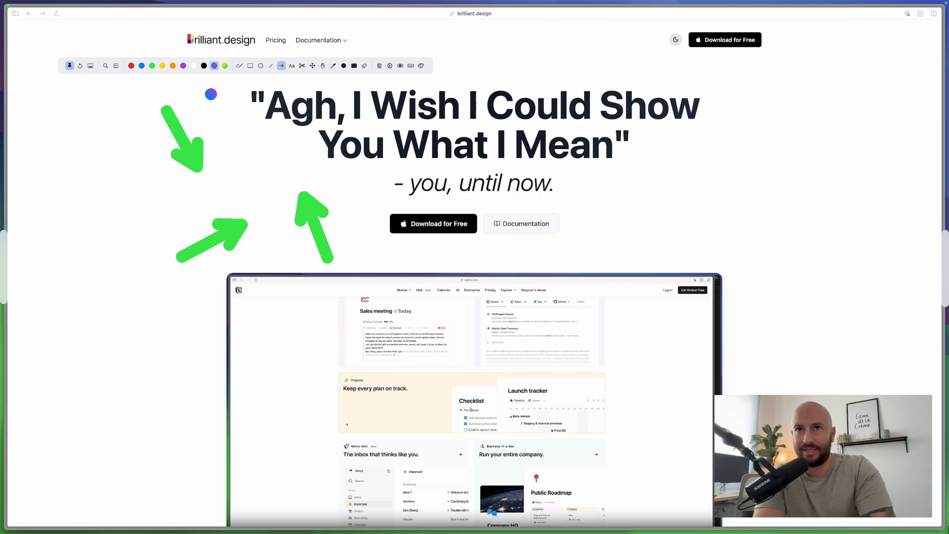
left_click(250, 66)
left_click_drag(81, 139, 676, 325)
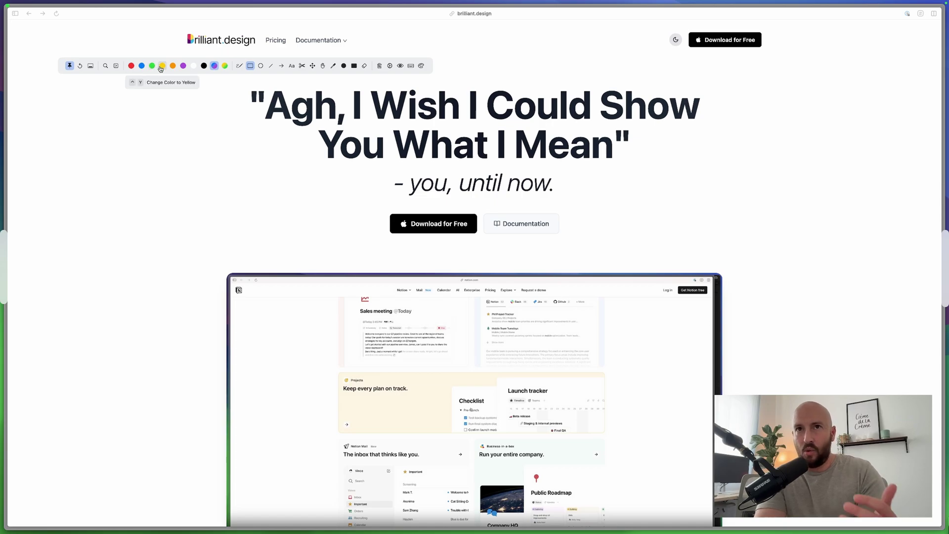
Step: Draw a purple and a light-gradient straight line under the drawing toolbar, plus a thick freehand light-gradient squiggle beside the headline
key("l")
mouse_move(127, 78)
left_mouse_down()
mouse_move(225, 89)
mouse_move(237, 78)
mouse_move(368, 78)
left_mouse_up()
key("p")
mouse_move(54, 190)
left_mouse_down()
mouse_move(47, 169)
mouse_move(87, 200)
mouse_move(139, 157)
mouse_move(200, 179)
left_mouse_up()
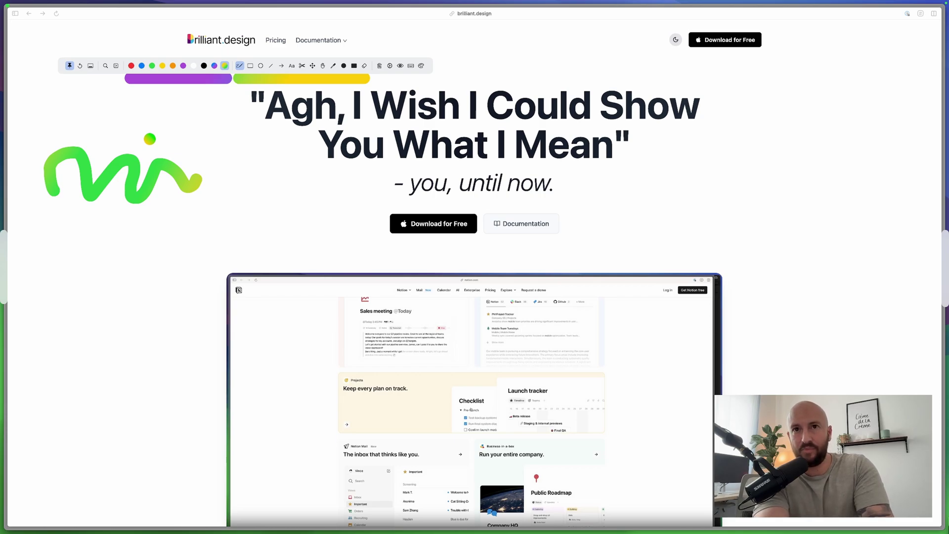
Step: Draw further light-gradient freehand strokes around the first squiggle, using both thin and thick pen widths
mouse_move(123, 139)
left_mouse_down()
mouse_move(168, 130)
mouse_move(239, 200)
left_mouse_up()
left_click_drag(157, 229, 235, 223)
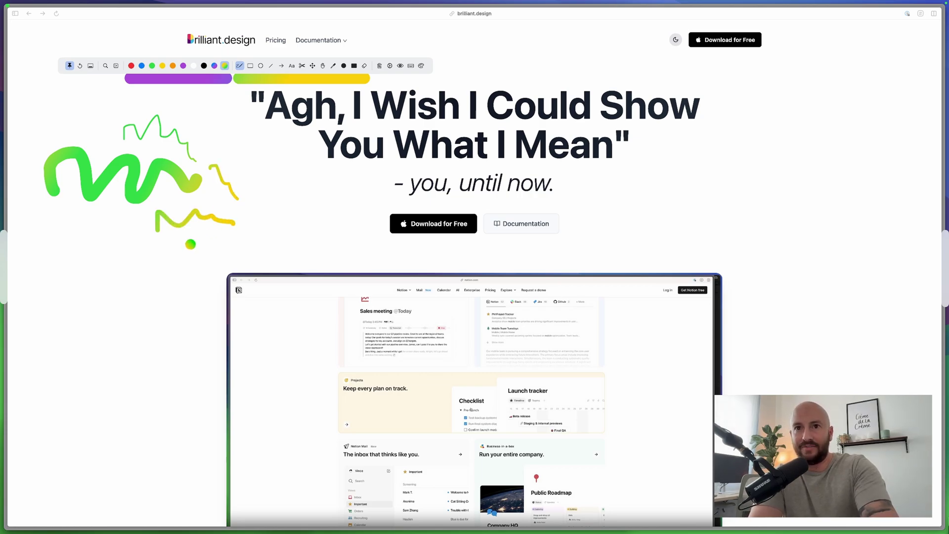
left_click_drag(143, 281, 305, 223)
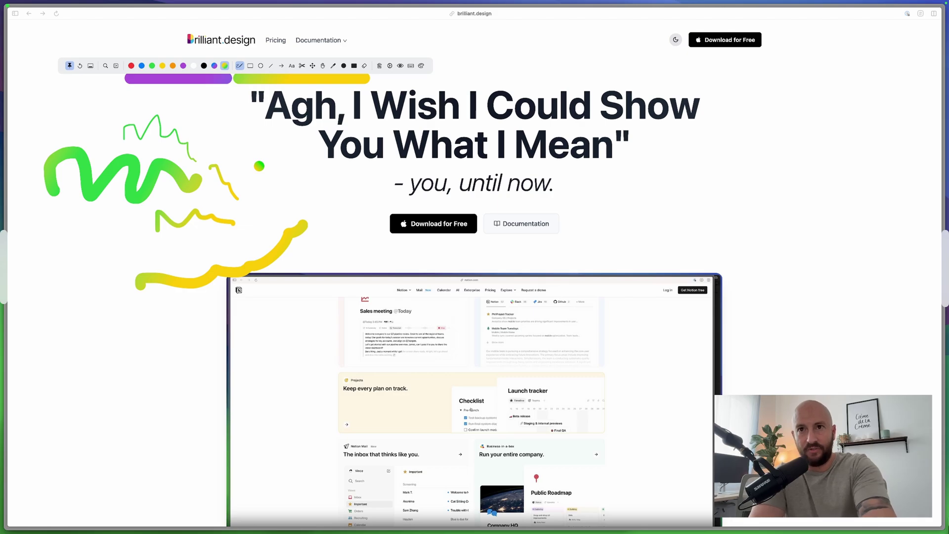
left_click_drag(223, 125, 251, 154)
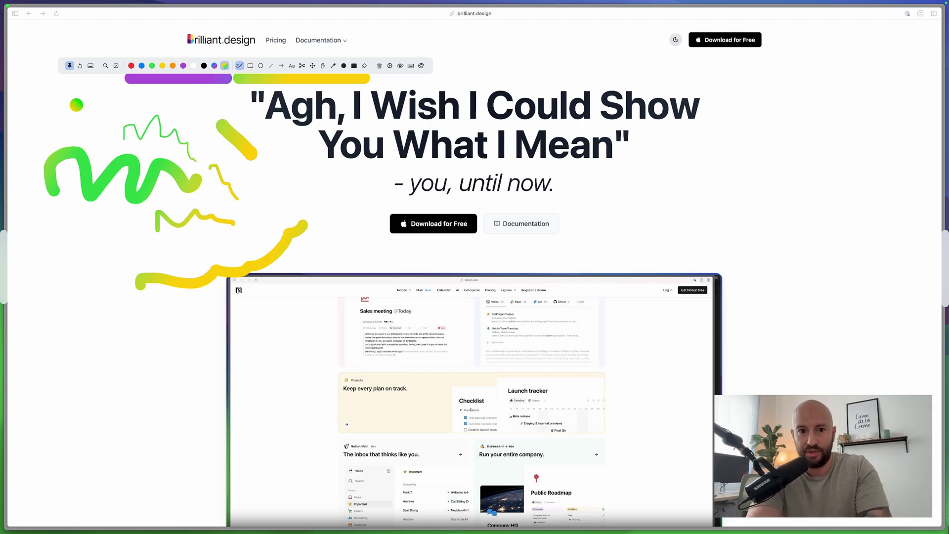
Step: Reduce the pen width and draw a very fine freehand stroke above the thick squiggle
scroll(77, 104, "up", 5)
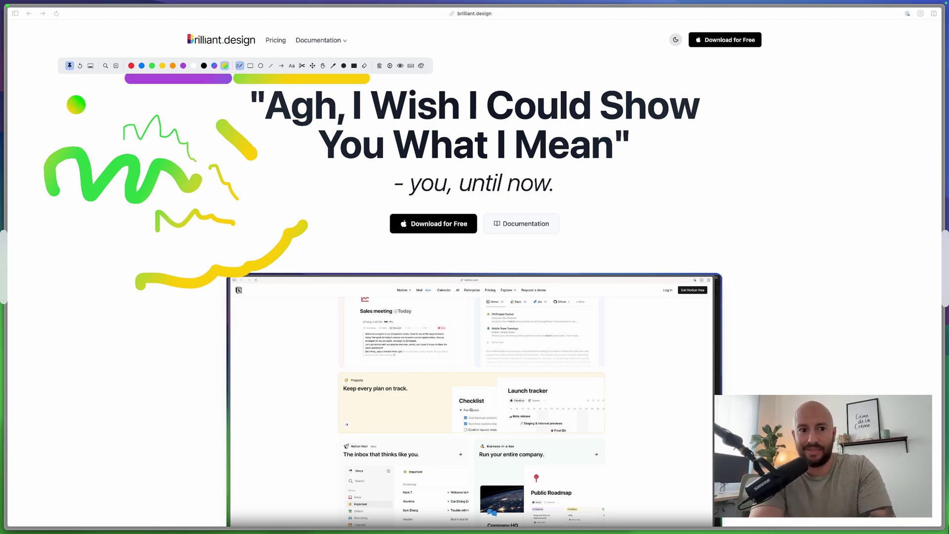
scroll(76, 105, "down", 4)
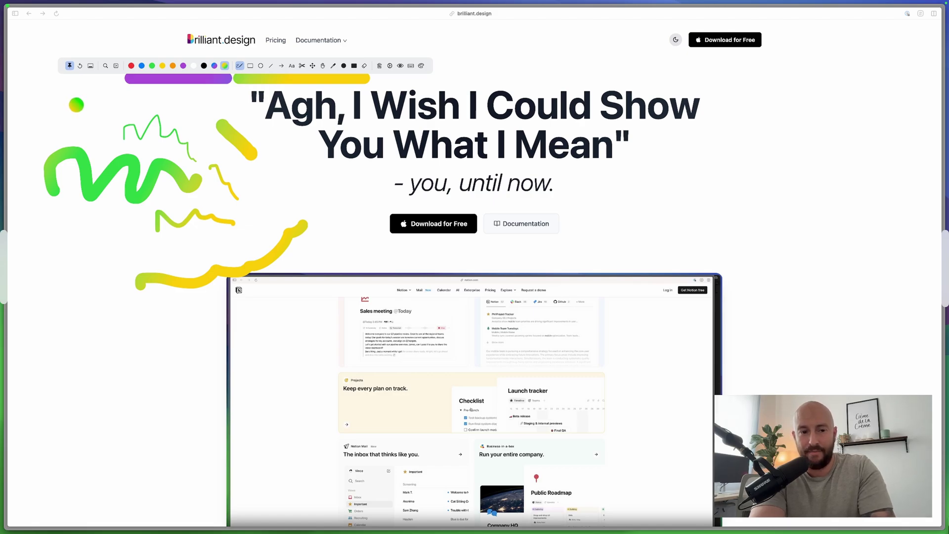
scroll(76, 105, "down", 2)
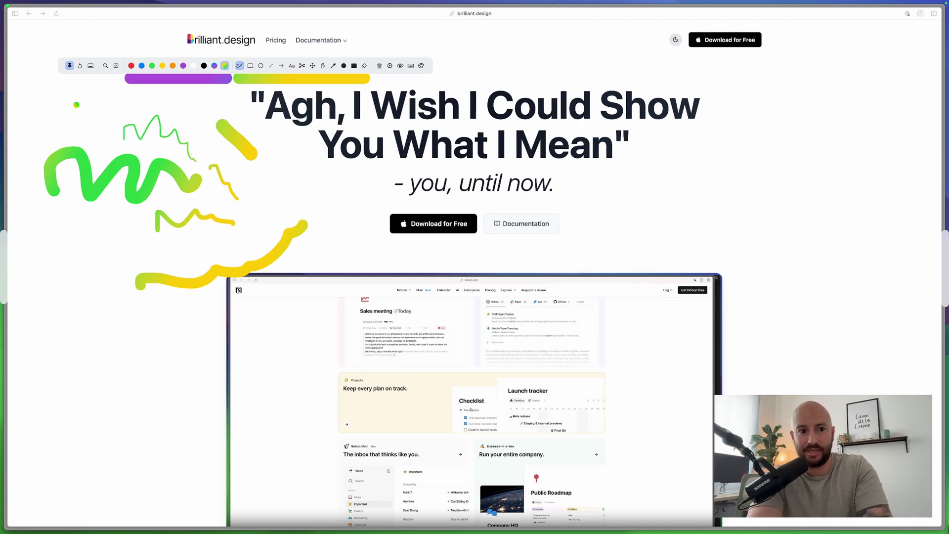
mouse_move(56, 113)
left_mouse_down()
mouse_move(82, 105)
mouse_move(125, 113)
left_mouse_up()
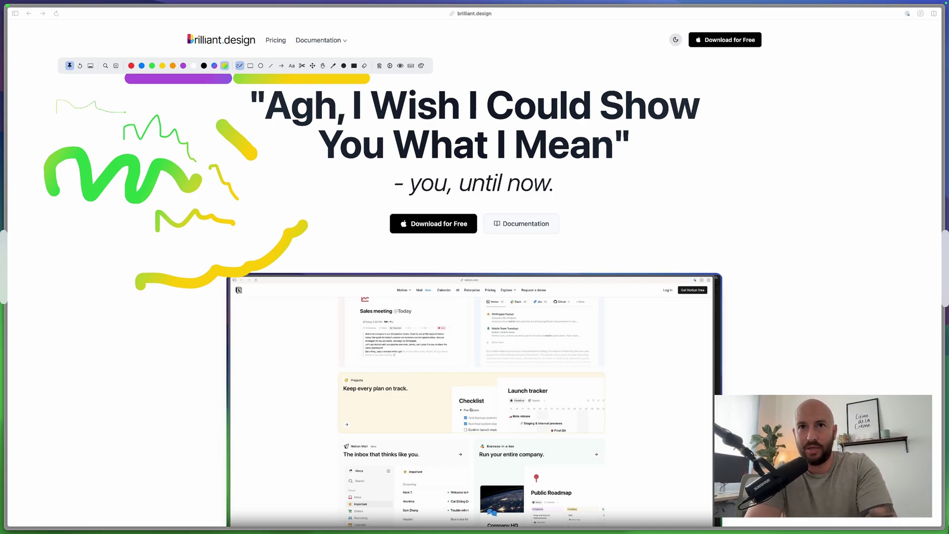
Step: Draw a medium-width light-gradient stroke below the headline and, with an adjusted pen width, a single dot beneath it
left_click_drag(285, 200, 348, 198)
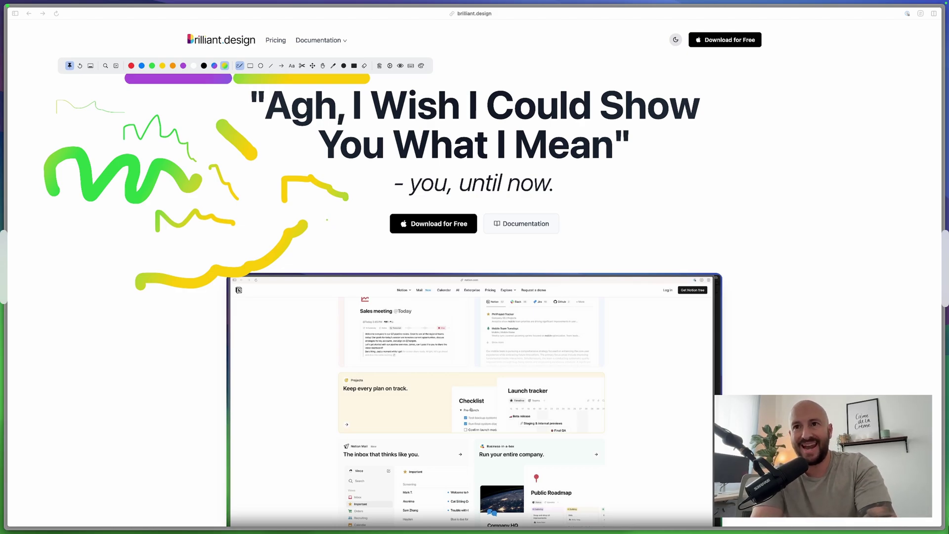
scroll(329, 223, "up", 3)
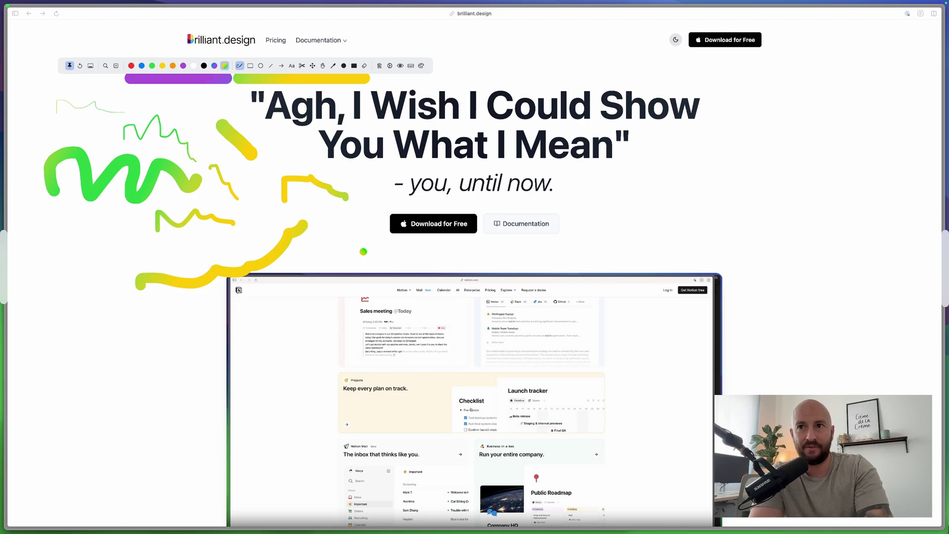
left_click(335, 244)
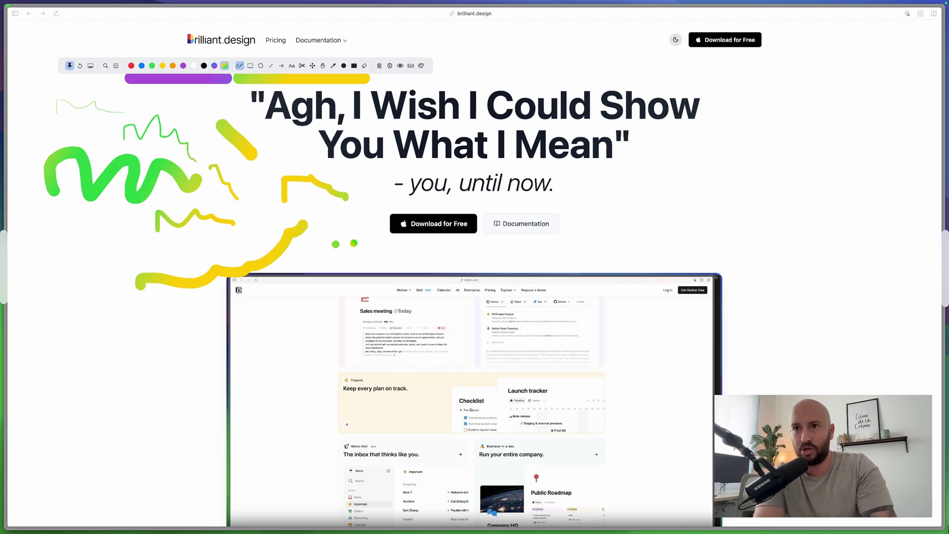
Step: Switch the color to red, draw a freehand squiggle along the page preview's upper edge, and clear all annotations
key("1")
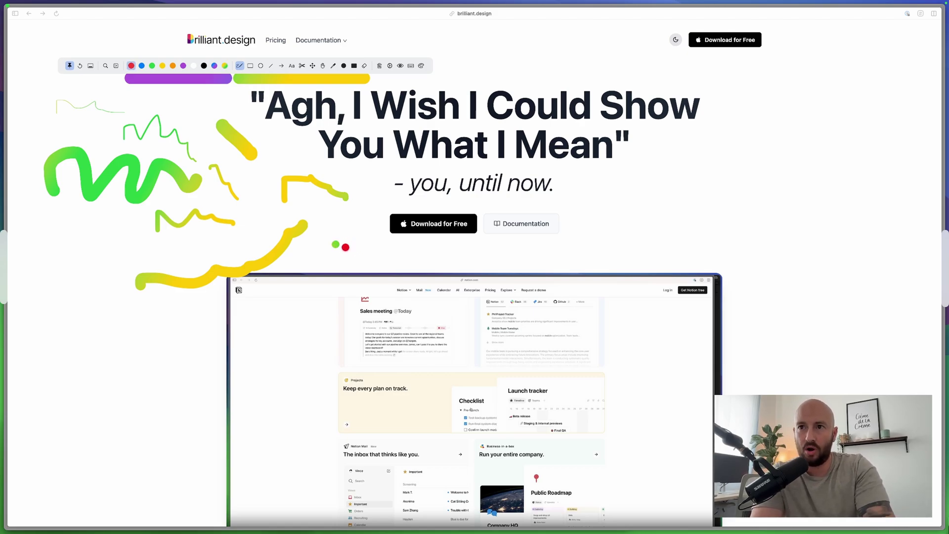
mouse_move(349, 268)
left_mouse_down()
mouse_move(372, 258)
mouse_move(395, 271)
mouse_move(468, 266)
left_mouse_up()
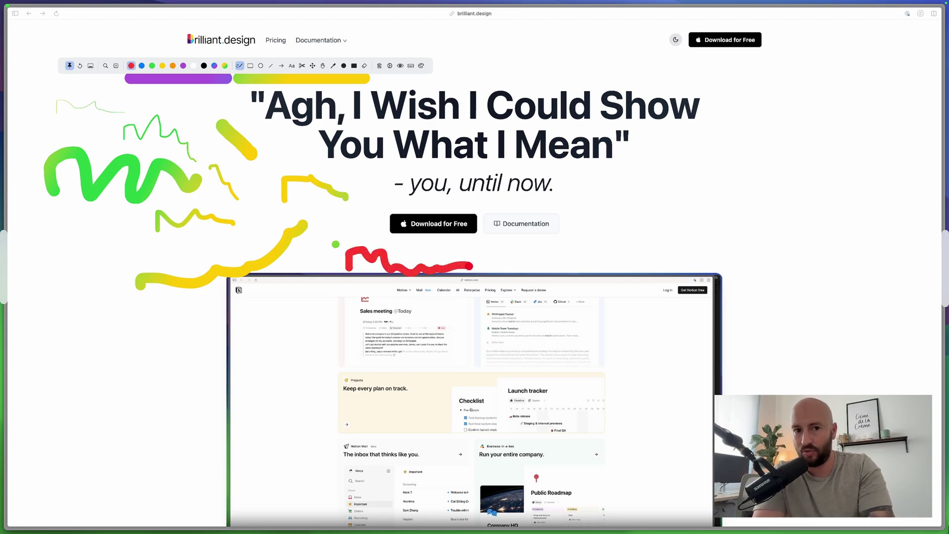
key("BackSpace")
Step: Draw a large red freehand shape beside the headline and a small red rectangle next to it
mouse_move(207, 116)
left_mouse_down()
mouse_move(230, 230)
mouse_move(260, 127)
mouse_move(247, 105)
left_mouse_up()
left_click(250, 65)
left_click_drag(258, 139, 300, 172)
Step: Draw a red circle over the start of the headline, with a horizontal red line and a downward red arrow below
left_click(261, 67)
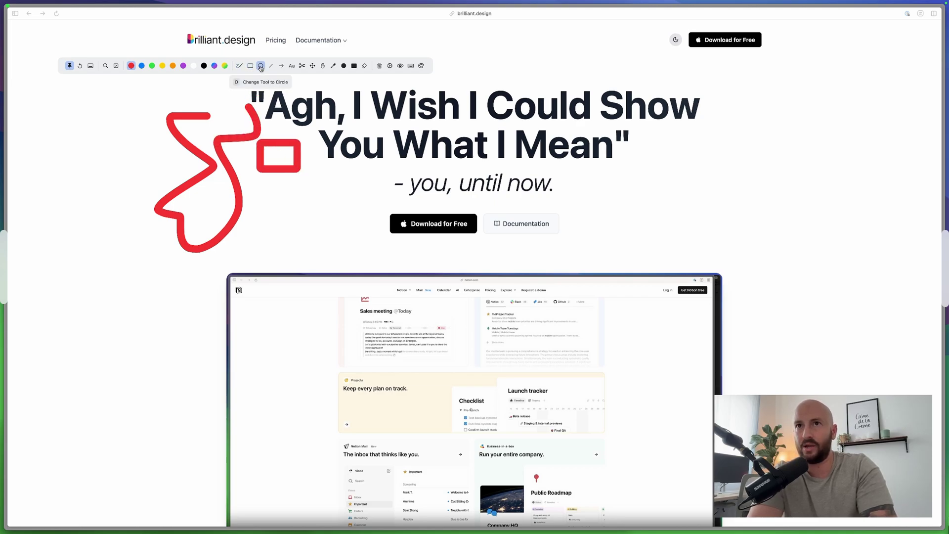
left_click_drag(309, 102, 362, 160)
left_click(271, 65)
mouse_move(265, 190)
left_mouse_down()
mouse_move(351, 185)
mouse_move(357, 221)
left_mouse_up()
left_click(281, 66)
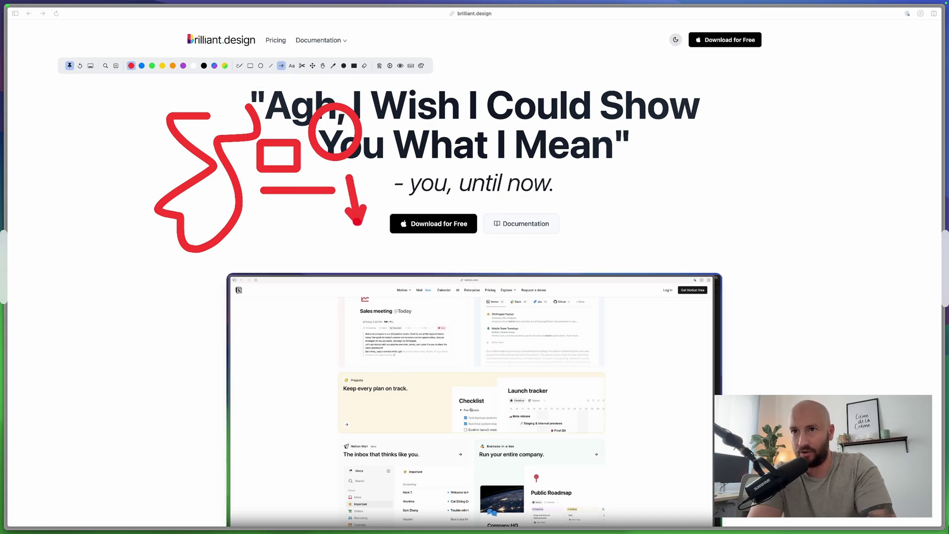
Step: Add the red text "asdfasdf" just below the end of the headline's tagline
left_click(292, 65)
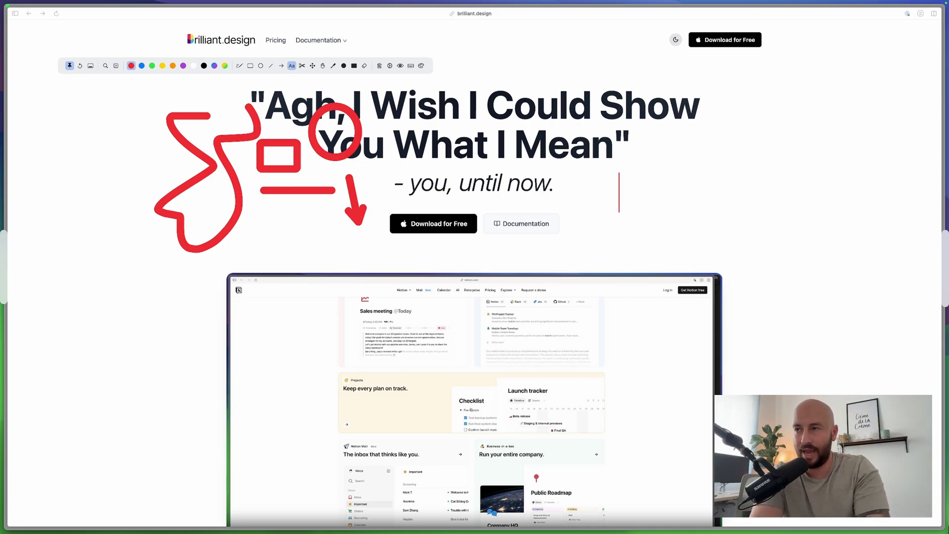
left_click(620, 193)
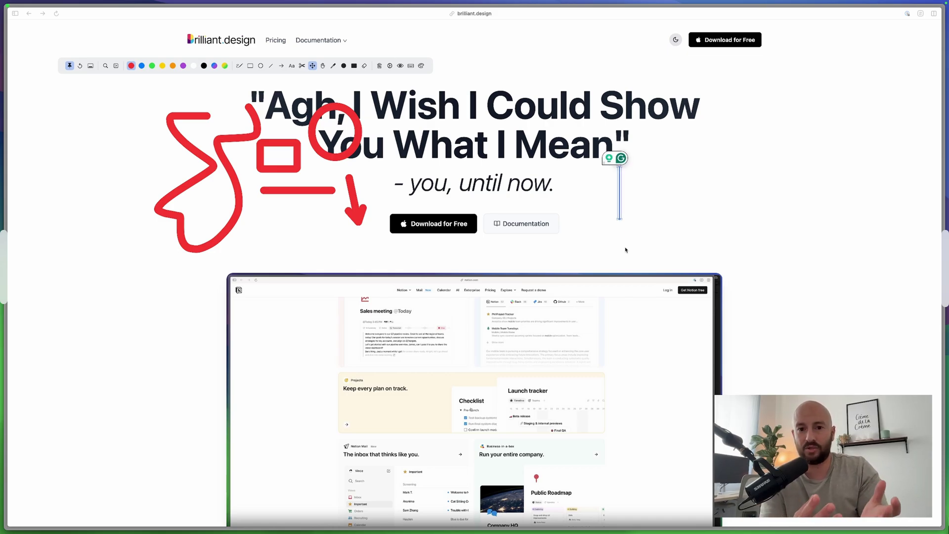
type("asdfasdf")
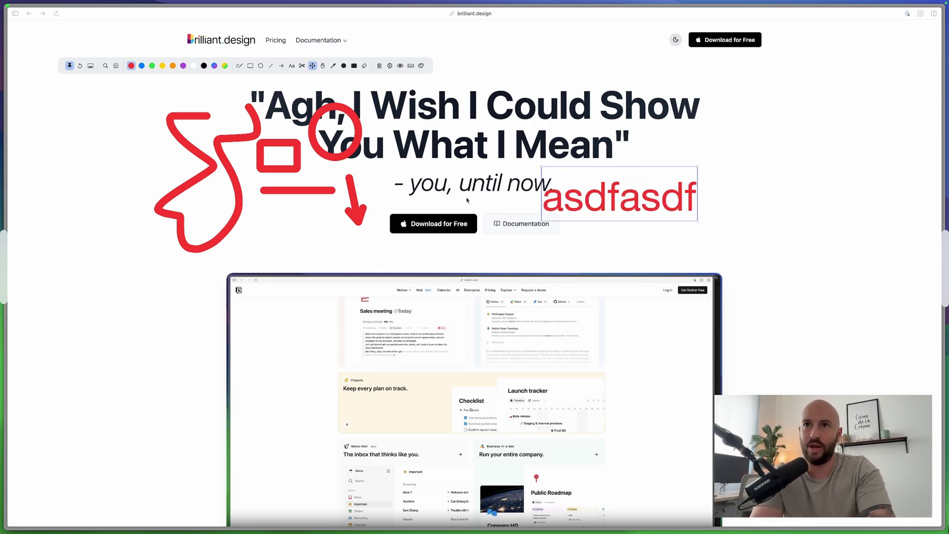
Step: Add the small red text "Documentation" and place it beside the page's Documentation button at a matching size
left_click(291, 65)
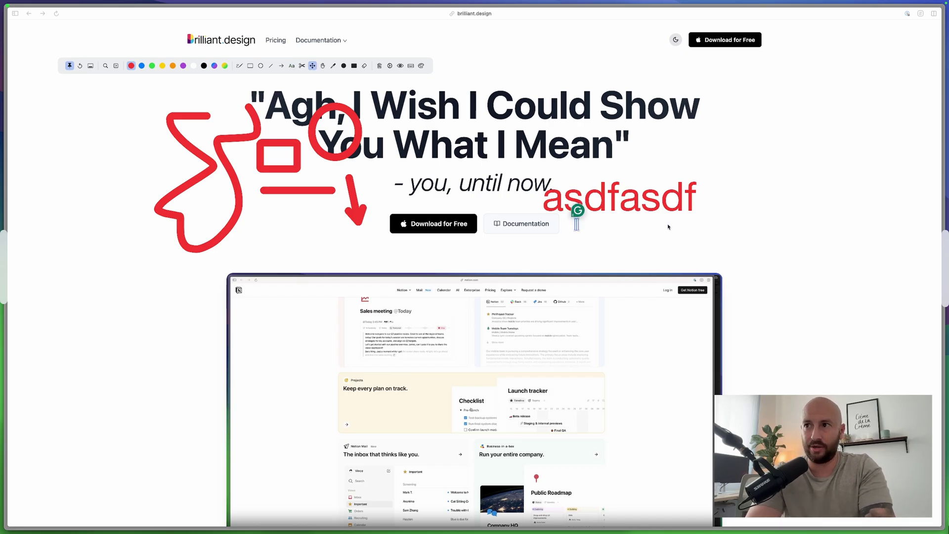
type("Docuem")
key("BackSpace")
key("BackSpace")
type("mentation")
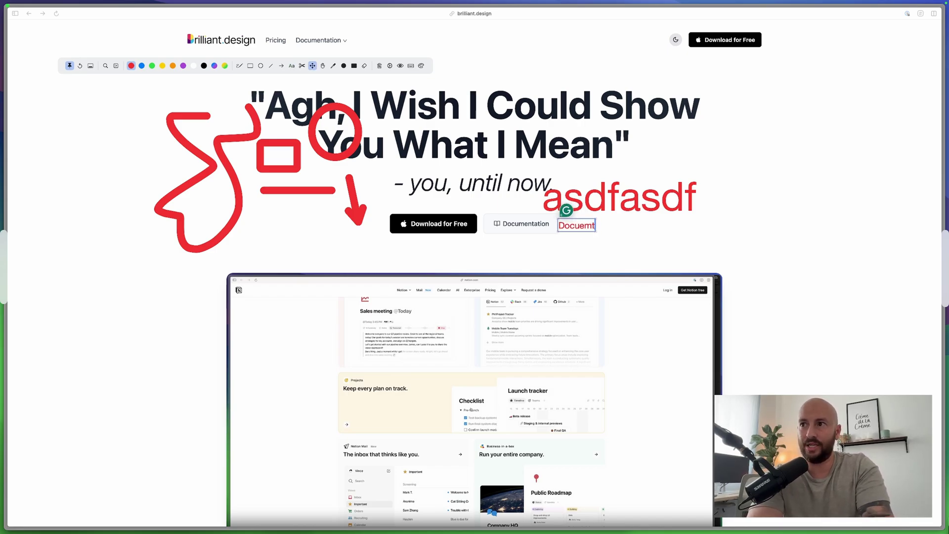
mouse_move(593, 225)
left_mouse_down()
mouse_move(532, 226)
mouse_move(594, 226)
left_mouse_up()
scroll(599, 224, "down", 3)
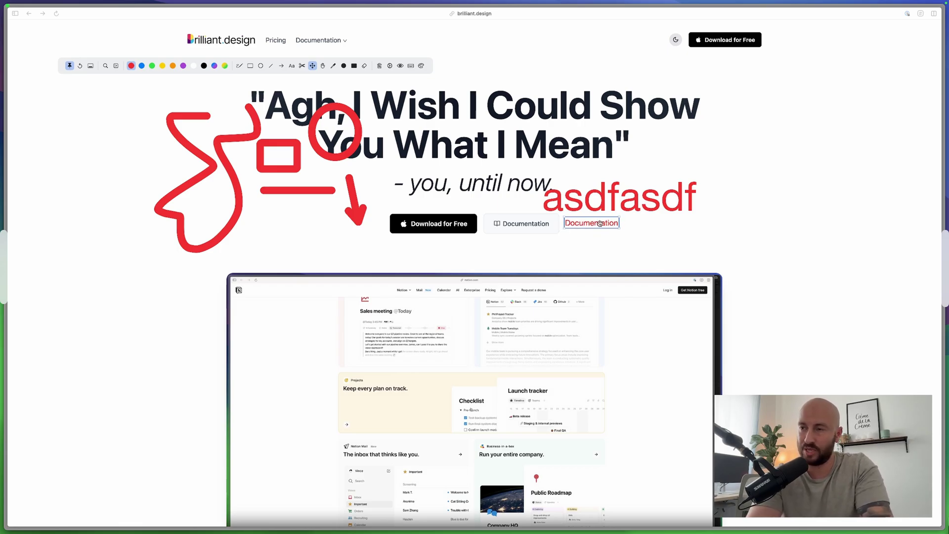
mouse_move(599, 224)
left_mouse_down()
mouse_move(531, 224)
mouse_move(606, 224)
left_mouse_up()
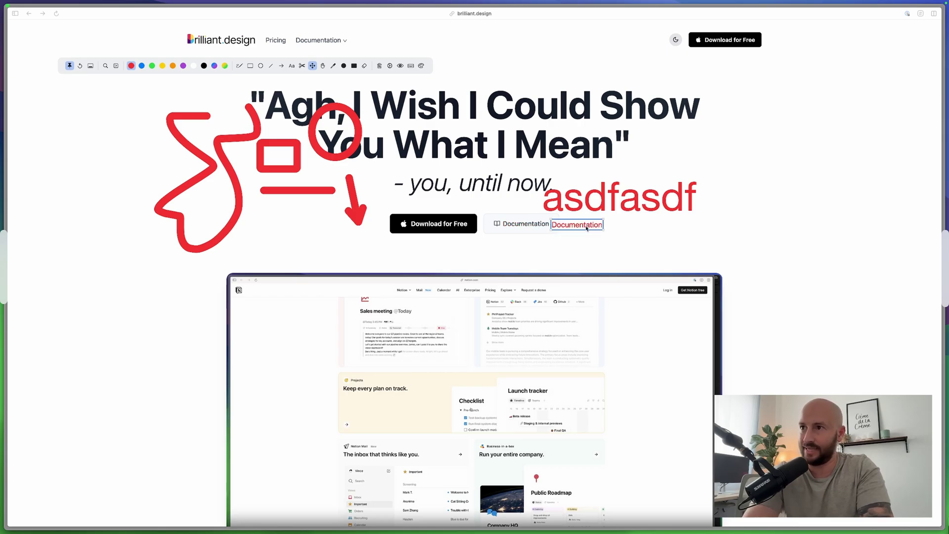
Step: Add the large red text "asdfasdfasdfasdf" over the end of the headline's second line
left_click(293, 67)
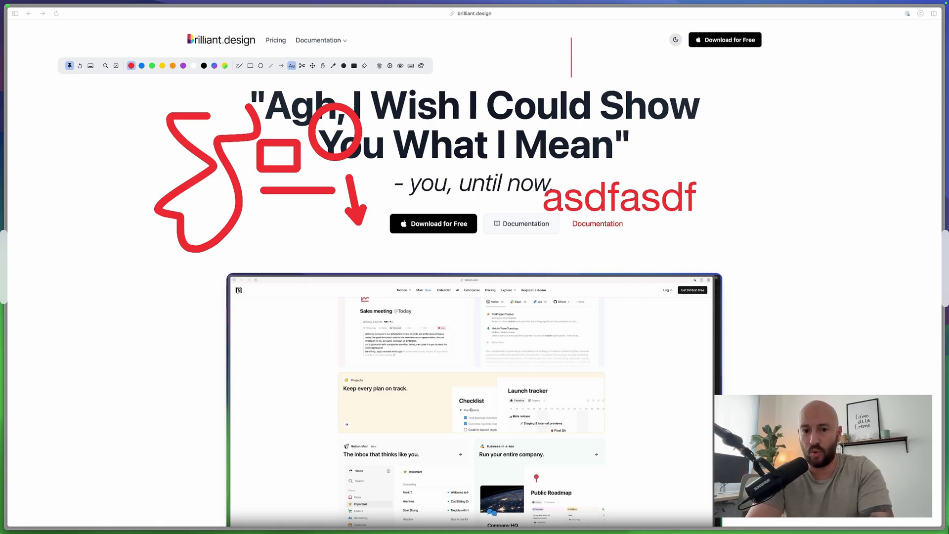
left_click(738, 104)
type("asdfasdfasdfasdf")
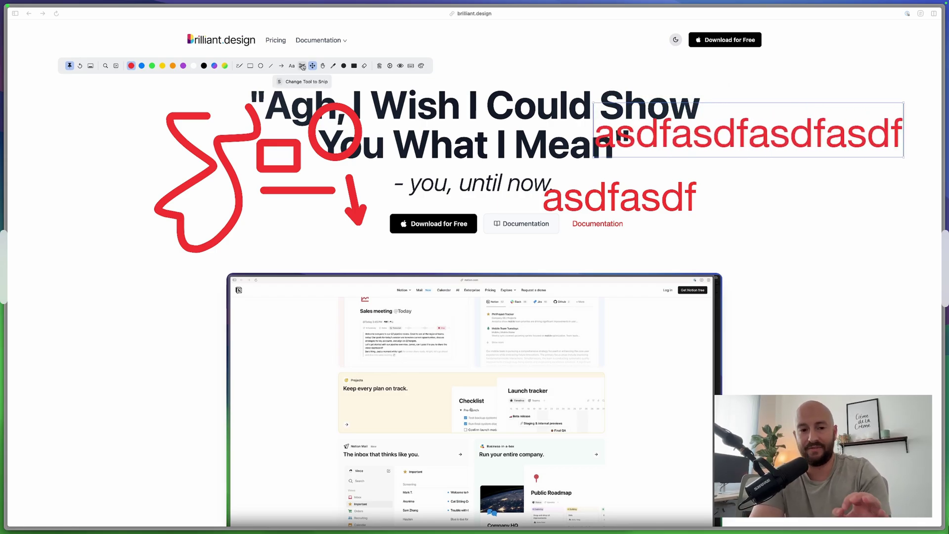
Step: Snip "Could Show" from the headline, shift the copy slightly upward, and clear all annotations
left_click(302, 66)
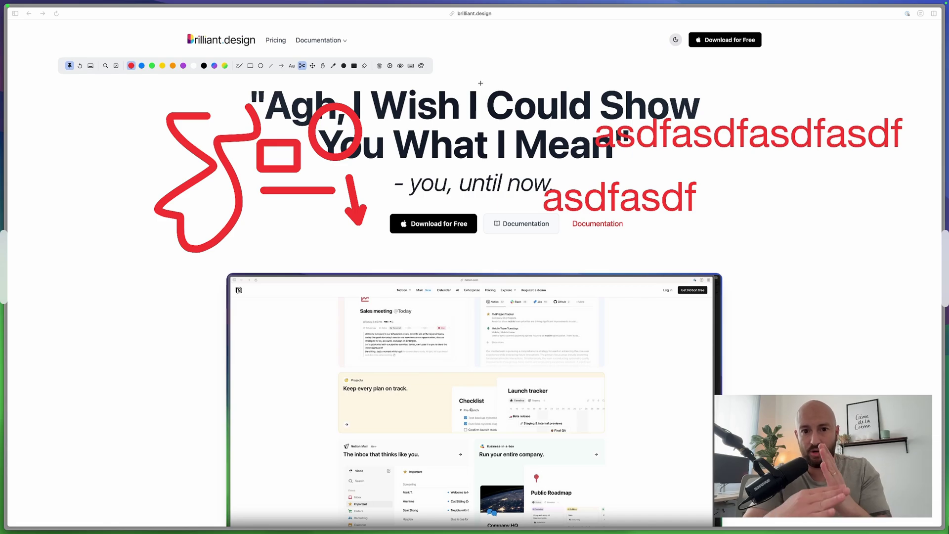
left_click_drag(480, 83, 711, 127)
left_click_drag(655, 105, 632, 88)
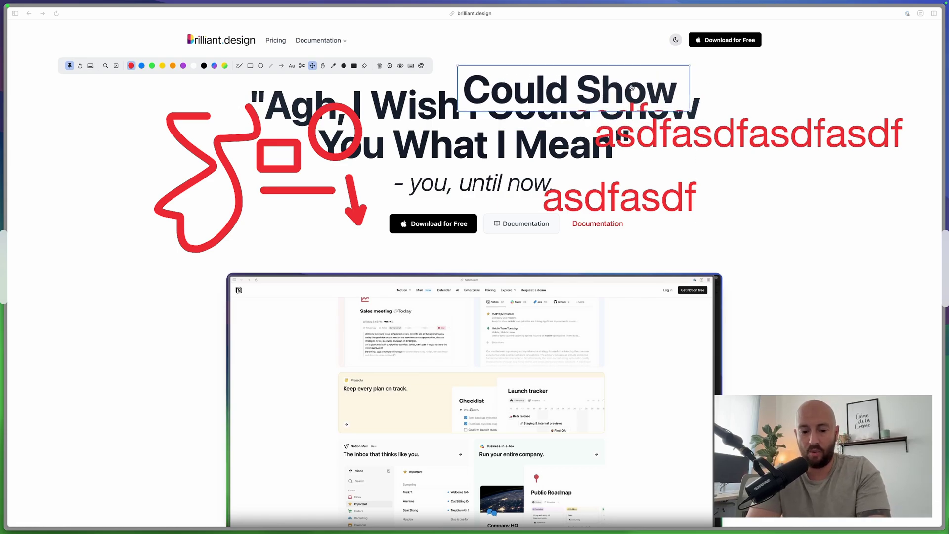
key("Escape")
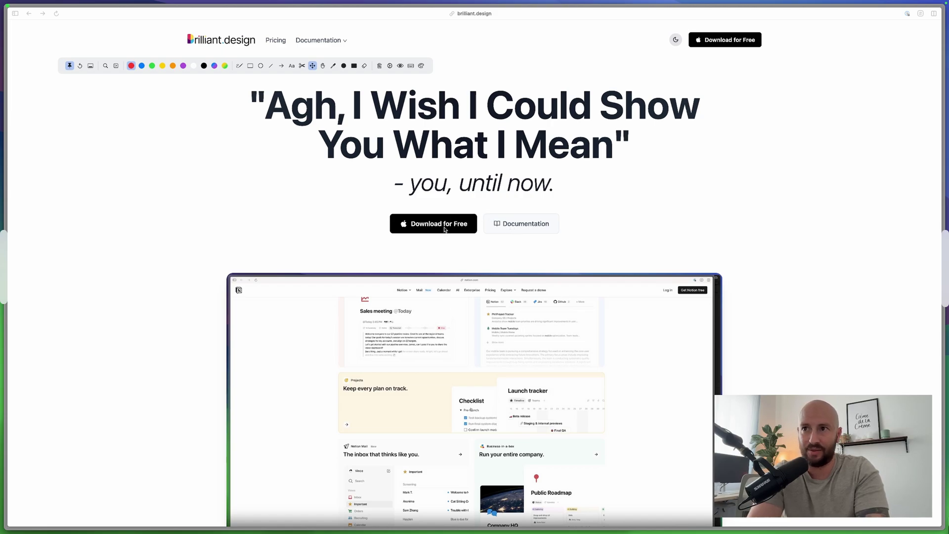
Step: Snip the Download for Free and Documentation buttons and enlarge the snippet over the page preview's upper edge
key("s")
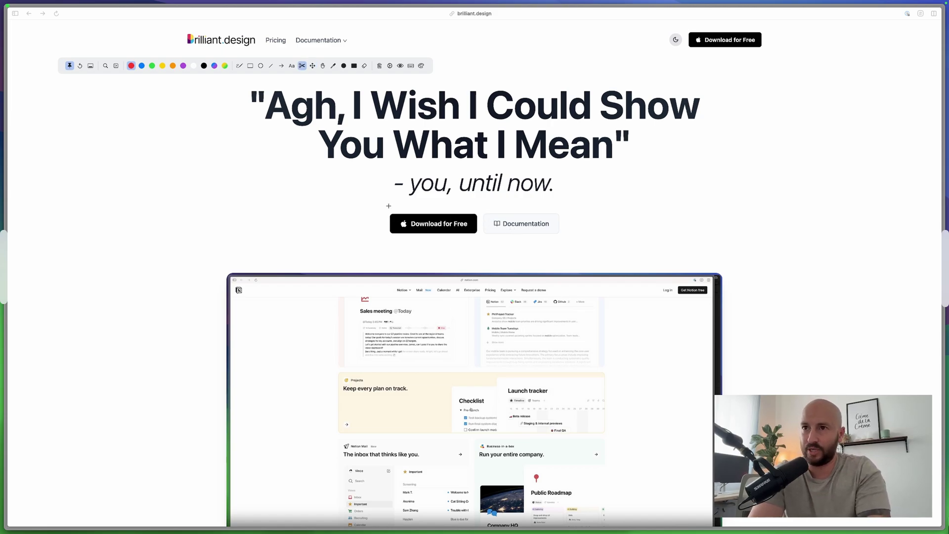
left_click_drag(380, 204, 414, 216)
scroll(414, 215, "up", 5)
left_click_drag(547, 259, 497, 294)
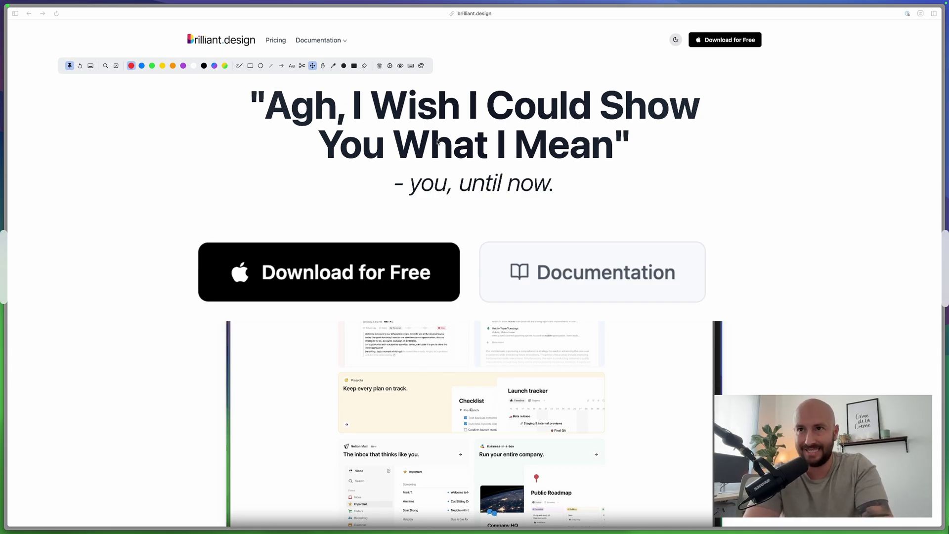
Step: Draw a red upward arrow across "Agh," in the headline, pointing at the Move tool
left_click_drag(420, 86, 672, 166)
left_click(313, 67)
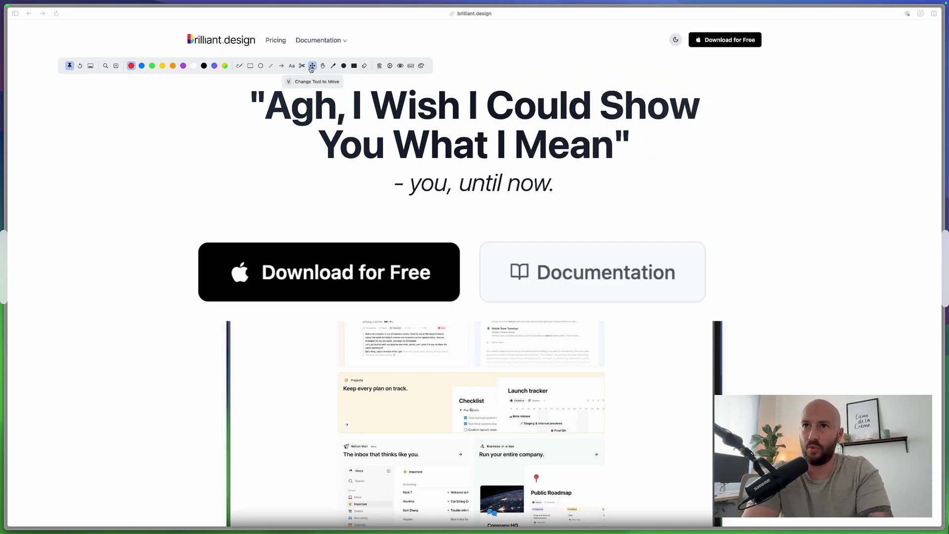
key("a")
left_click_drag(311, 157, 312, 75)
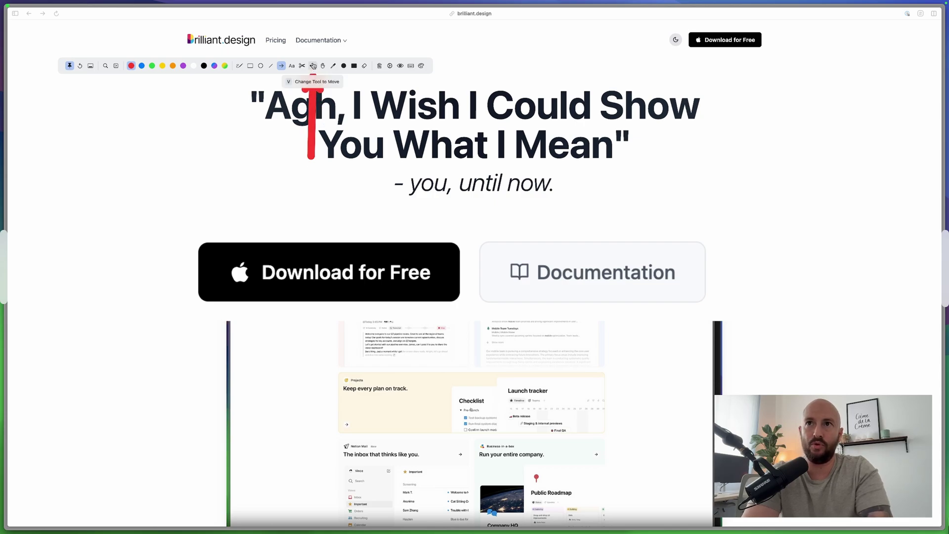
Step: Use the Move tool to shift the red arrow slightly downward and nudge the enlarged button snippet
left_click(313, 66)
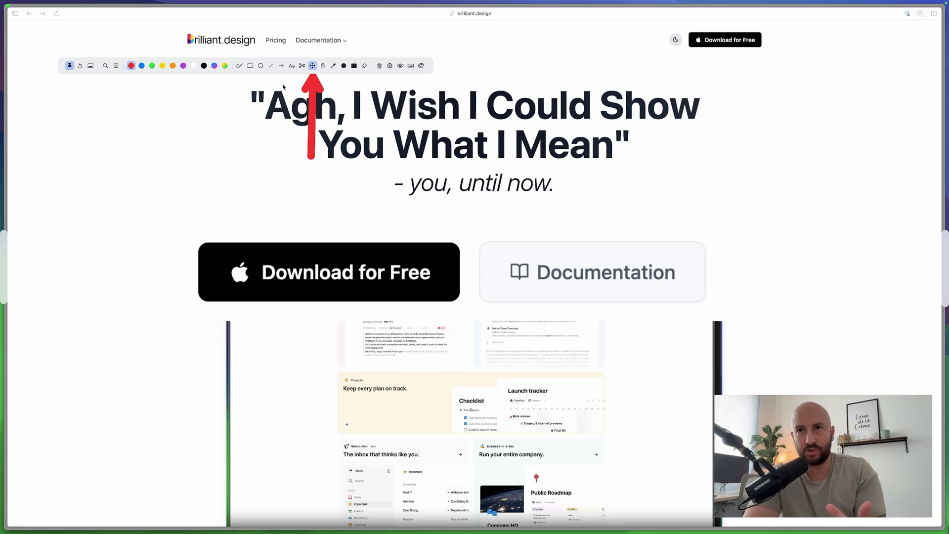
left_click_drag(311, 94, 310, 94)
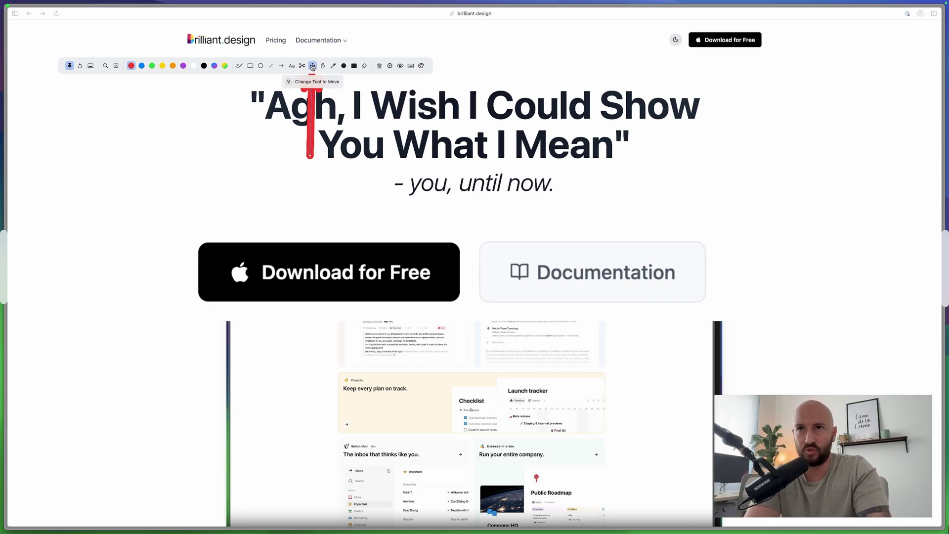
left_click(312, 66)
left_click_drag(312, 102, 308, 111)
left_click_drag(324, 247, 324, 235)
left_click_drag(308, 153, 310, 157)
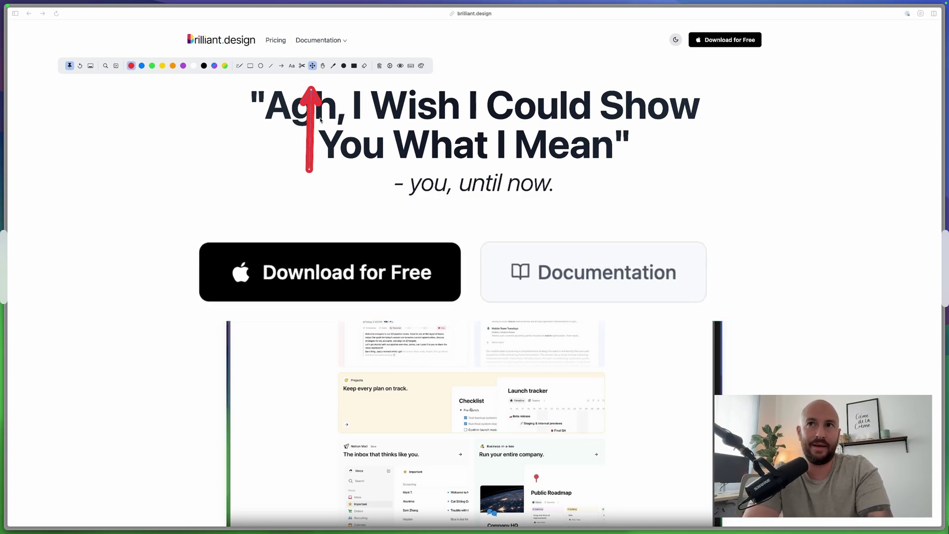
Step: Relocate both arrow ends so it points from the toolbar's end to "Show", and shrink the button snippet beneath the tagline
left_click_drag(311, 90, 671, 93)
left_click_drag(311, 166, 438, 65)
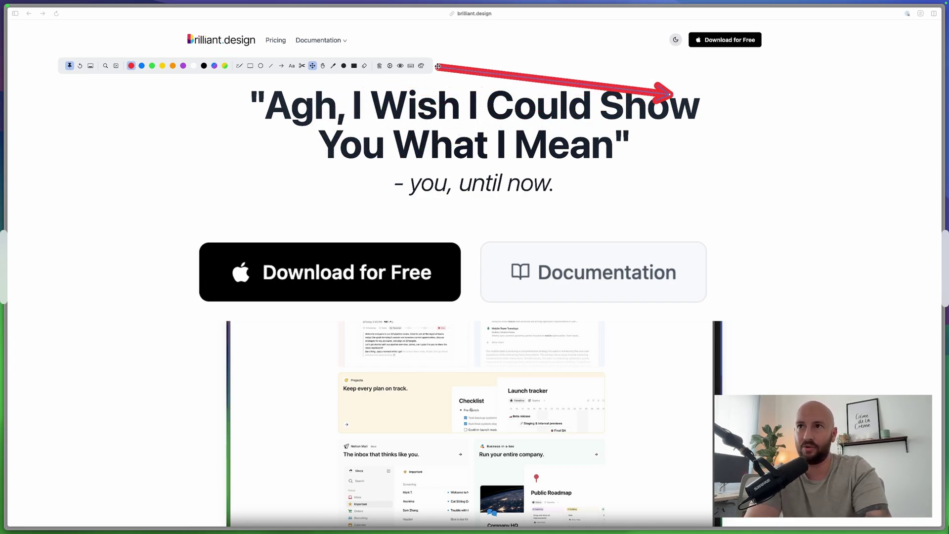
left_click_drag(464, 248, 467, 223)
left_click_drag(754, 191, 627, 210)
left_click_drag(684, 366, 536, 209)
left_click_drag(634, 183, 362, 184)
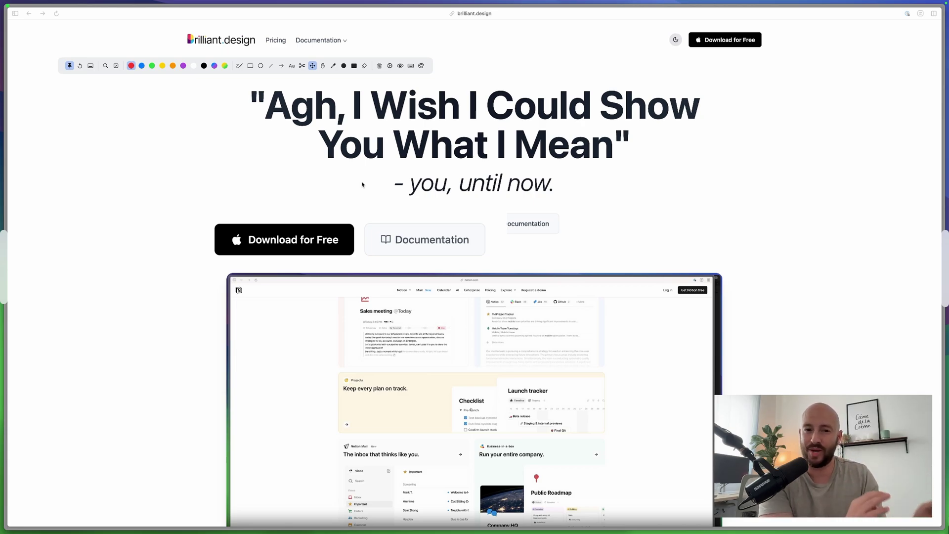
Step: Underline the headline's second line, "You What I Mean", with a straight red line
key("a")
mouse_move(554, 280)
left_mouse_down()
mouse_move(568, 294)
mouse_move(497, 166)
mouse_move(704, 336)
mouse_move(610, 206)
mouse_move(642, 239)
mouse_move(600, 261)
mouse_move(636, 261)
mouse_move(668, 296)
mouse_move(759, 314)
mouse_move(573, 292)
mouse_move(630, 296)
mouse_move(642, 279)
mouse_move(615, 274)
mouse_move(616, 237)
mouse_move(562, 199)
mouse_move(481, 206)
mouse_move(437, 256)
mouse_move(515, 336)
mouse_move(709, 281)
mouse_move(700, 223)
mouse_move(652, 173)
mouse_move(557, 148)
mouse_move(484, 246)
mouse_move(637, 283)
left_mouse_up()
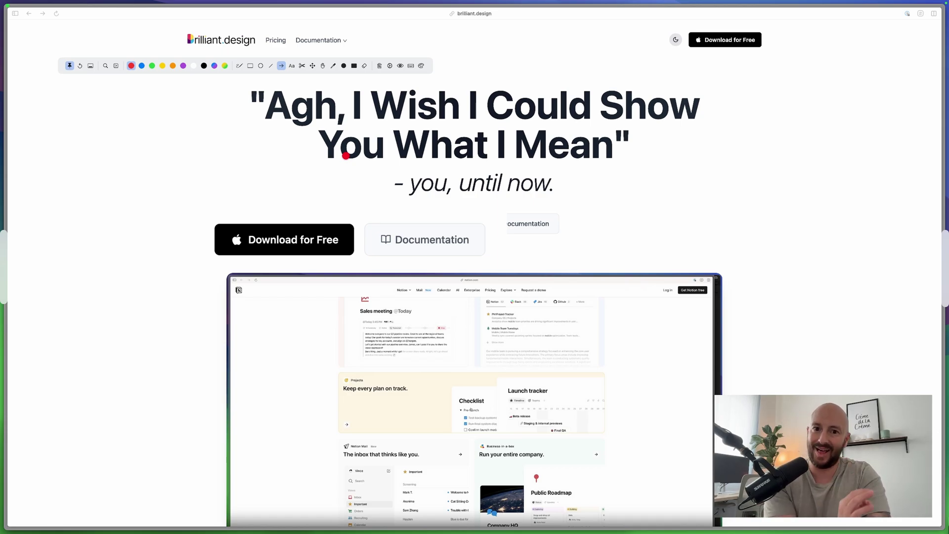
key("l")
left_click_drag(323, 164, 466, 166)
left_click_drag(473, 169, 574, 156)
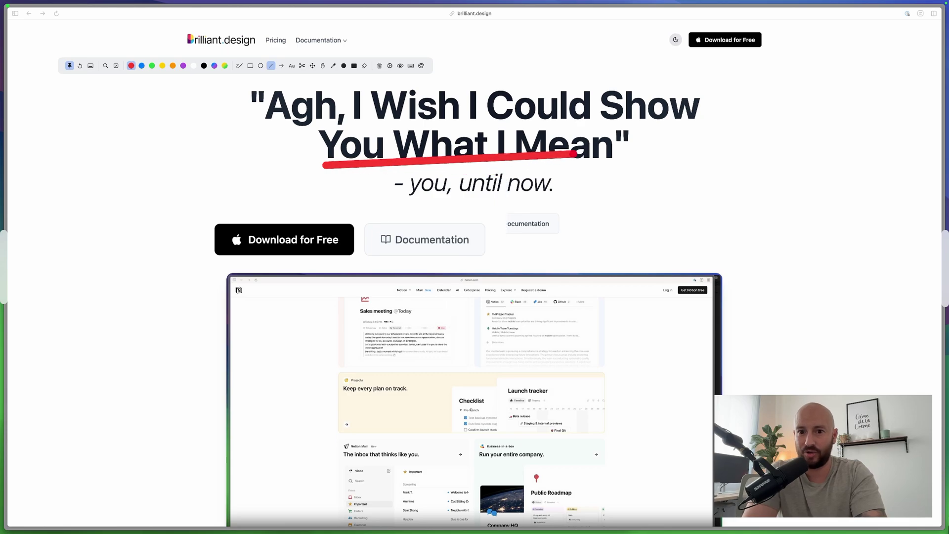
mouse_move(328, 167)
left_mouse_down()
mouse_move(400, 184)
mouse_move(604, 182)
mouse_move(534, 172)
mouse_move(626, 171)
left_mouse_up()
Step: Draw a red upward arrow to the Move tool, and stretch the arrow, underline and snippet slightly wider as one selection
key("a")
left_click_drag(307, 147, 312, 76)
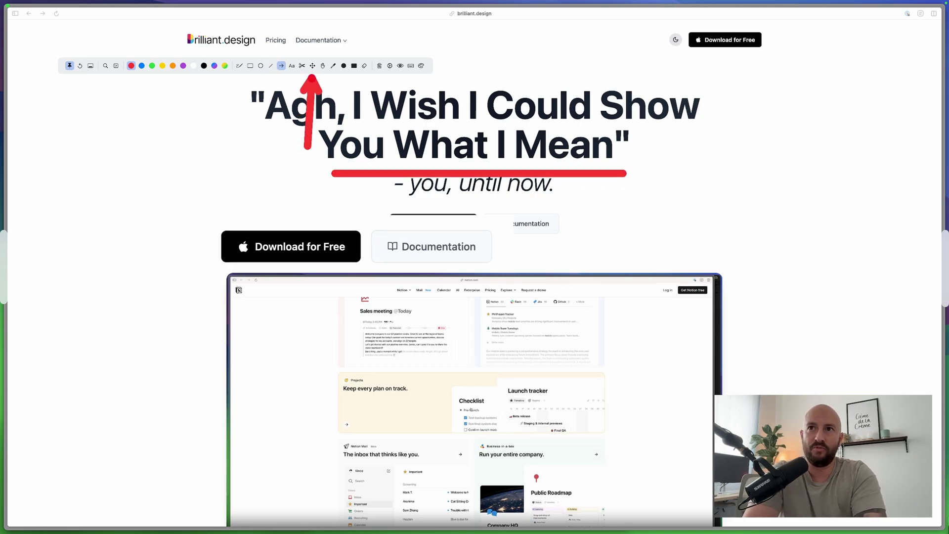
left_click(313, 66)
left_click_drag(206, 104, 514, 274)
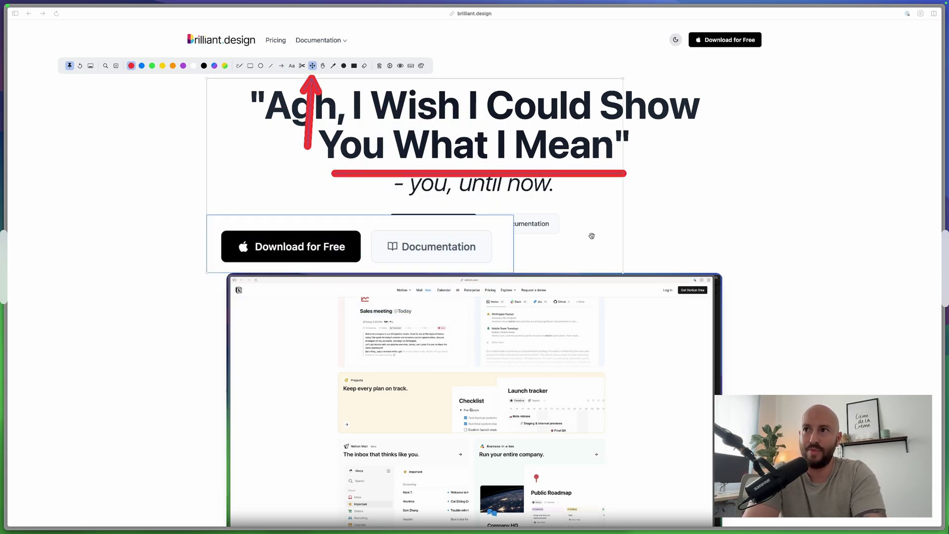
left_click_drag(622, 221, 634, 255)
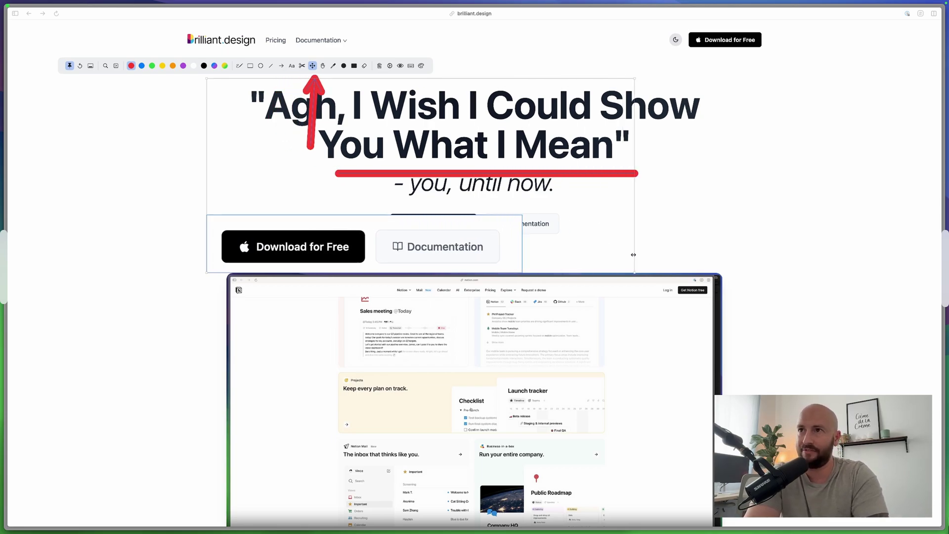
Step: Draw a red arrow pointing at the navigation bar's Documentation link and underline the link in red
key("a")
left_click_drag(429, 40, 352, 41)
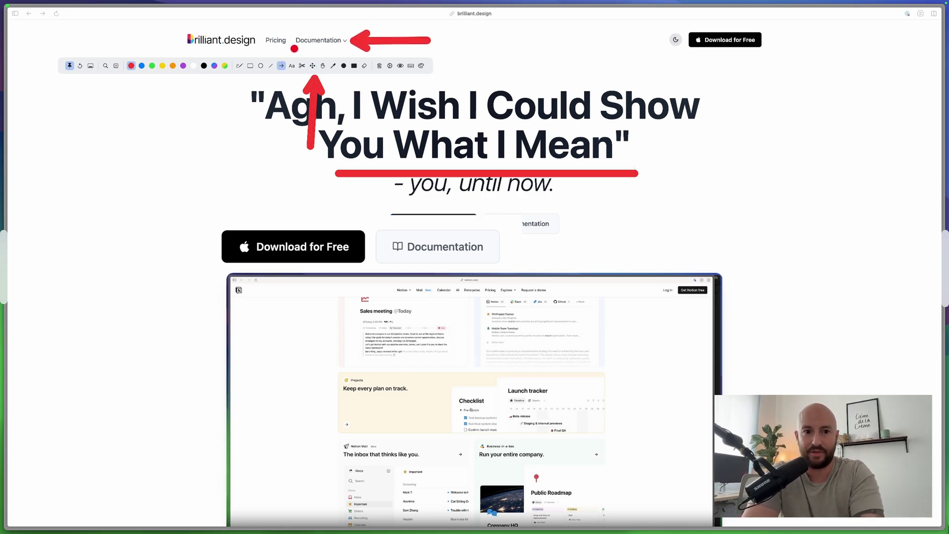
key("l")
left_click_drag(292, 50, 343, 54)
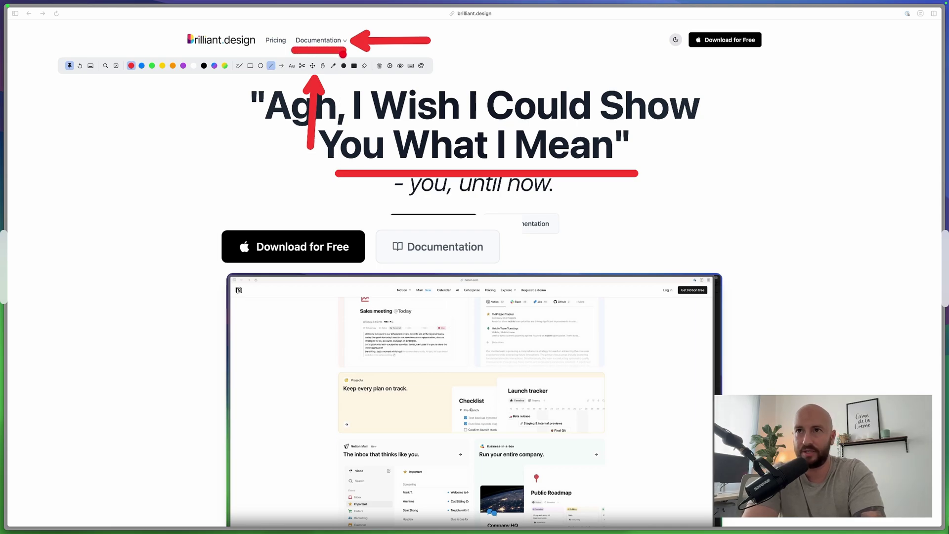
Step: Clear all annotations and draw a red downward arrow pointing at the hand tool
key("Escape")
left_click_drag(322, 80, 369, 80)
key("ctrl+z")
key("a")
left_click_drag(322, 22, 322, 58)
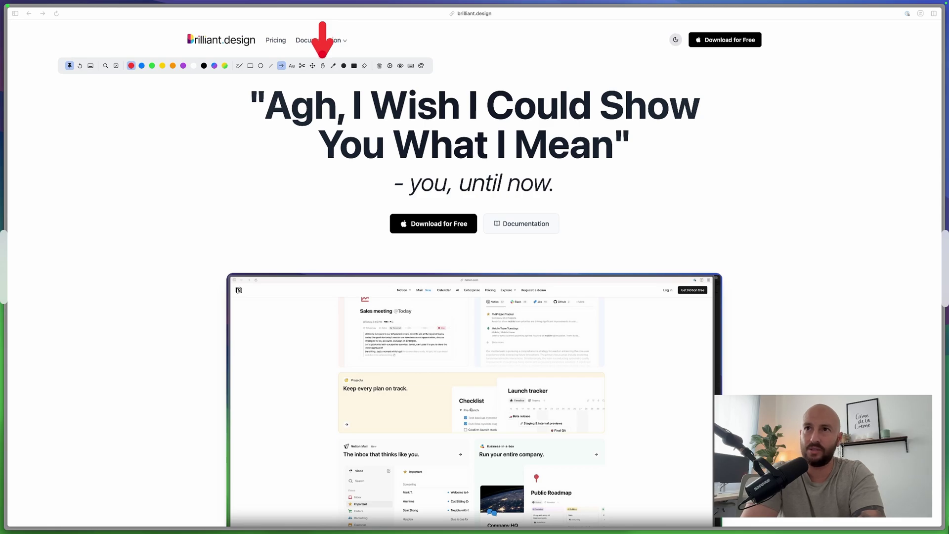
Step: Pan the canvas to the empty area above the page and draw a blue freehand squiggle there
left_click(322, 66)
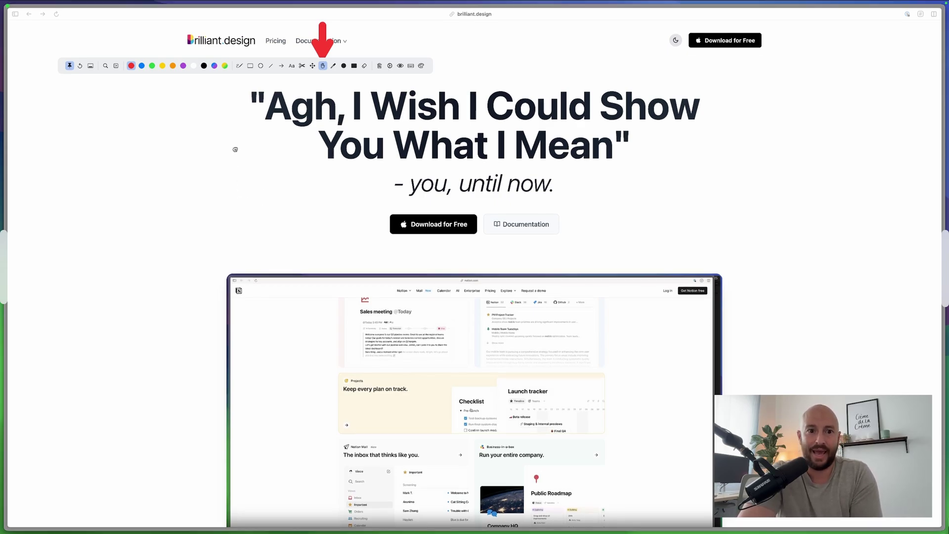
left_click_drag(236, 150, 415, 342)
left_click_drag(230, 113, 214, 209)
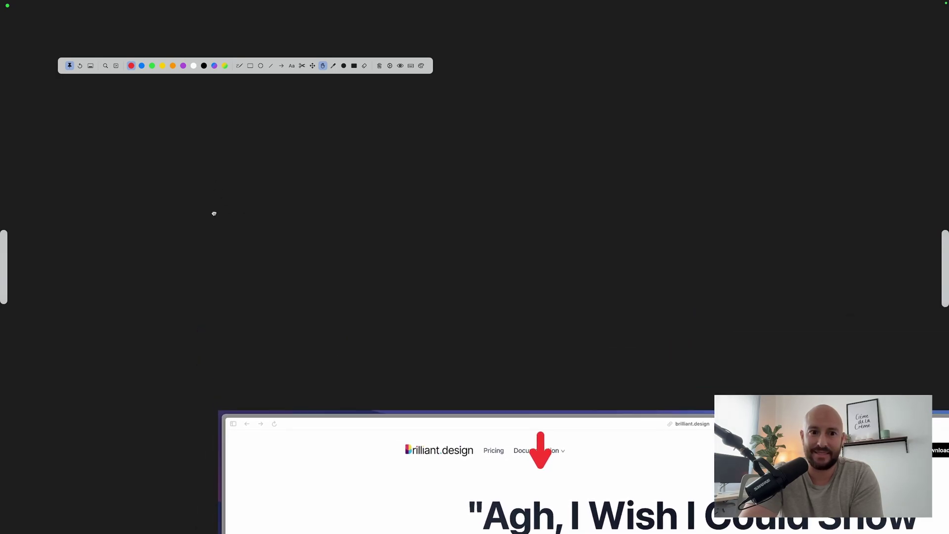
left_click(141, 66)
left_click(239, 66)
mouse_move(237, 231)
left_mouse_down()
mouse_move(235, 224)
mouse_move(384, 268)
left_mouse_up()
Step: Pan across the canvas and zoom far out to view the captured page and blue squiggle together
left_click(322, 66)
mouse_move(517, 407)
left_mouse_down()
mouse_move(415, 153)
mouse_move(500, 413)
mouse_move(417, 447)
mouse_move(352, 440)
left_mouse_up()
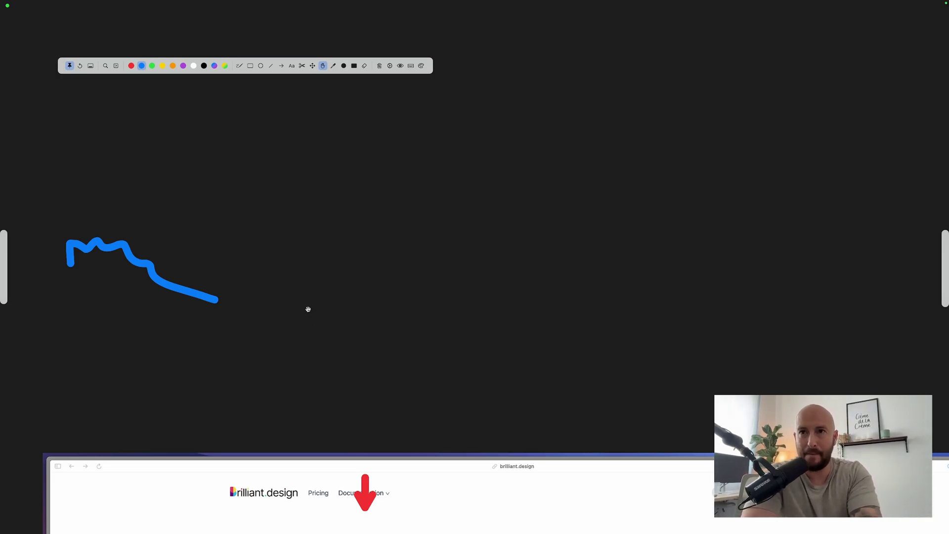
scroll(307, 308, "down", 10)
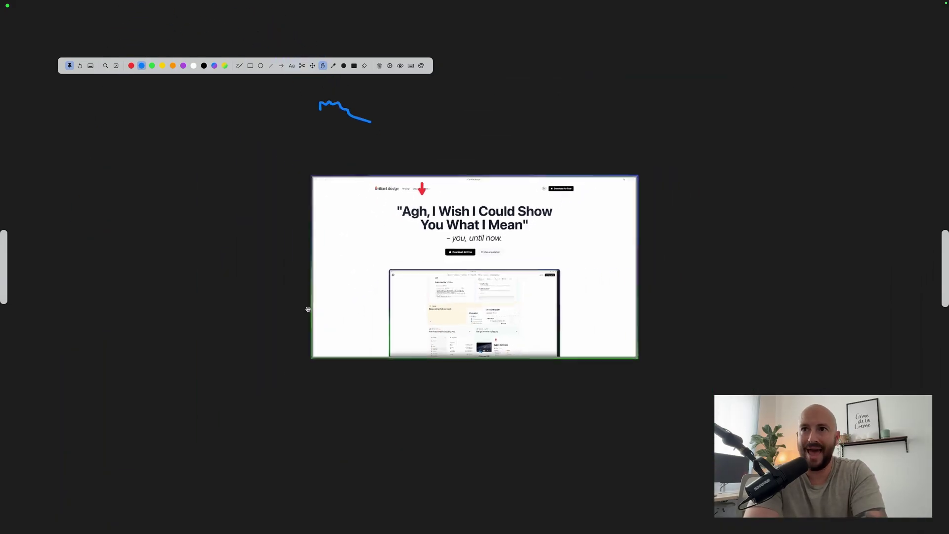
left_click_drag(514, 249, 431, 261)
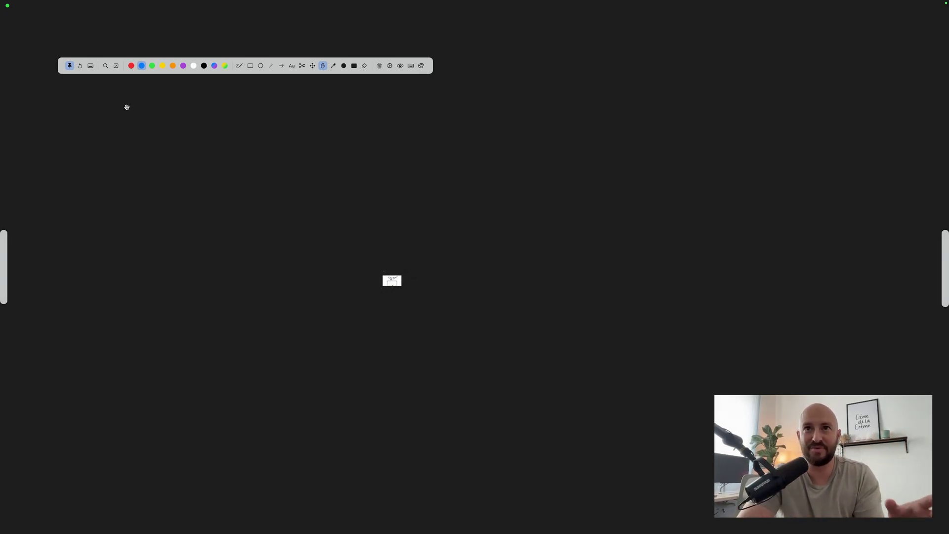
Step: Reset the canvas and draw a thick red rectangle just left of the Download for Free button
left_click(152, 66)
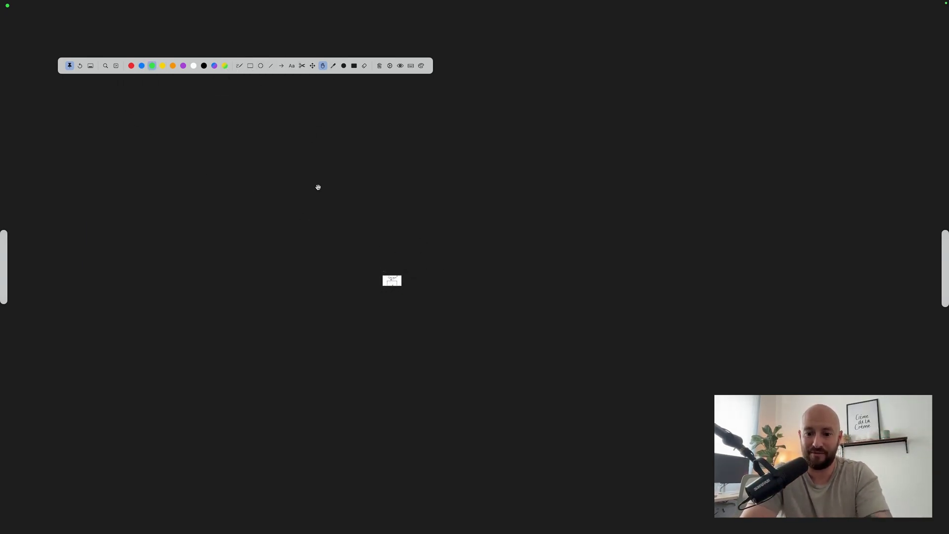
key("ctrl+r")
key("r")
left_click_drag(370, 195, 413, 294)
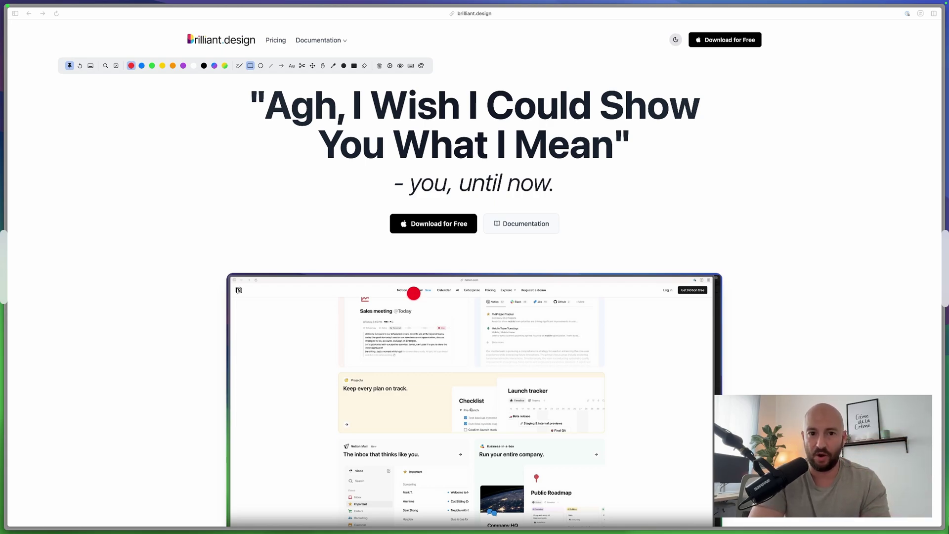
mouse_move(263, 278)
left_mouse_down()
mouse_move(347, 182)
mouse_move(391, 201)
left_mouse_up()
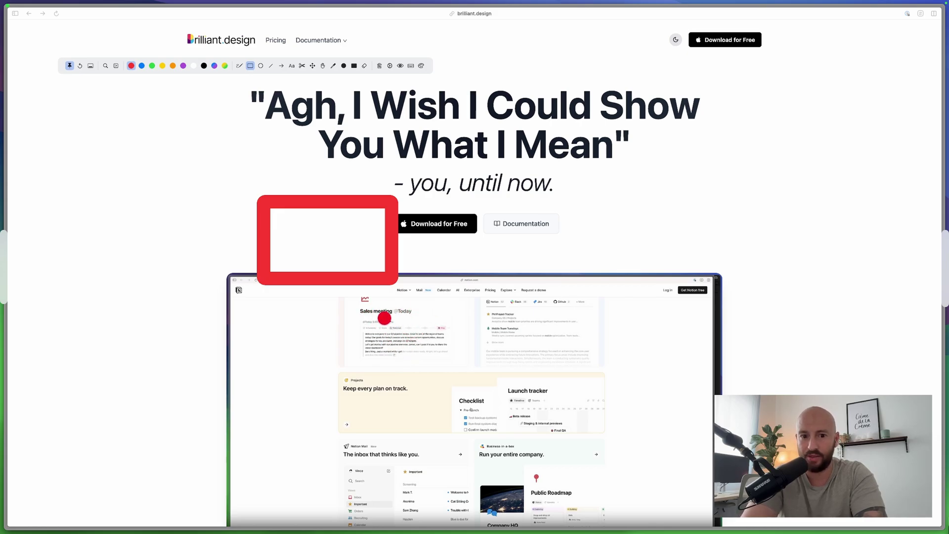
scroll(387, 341, "up", 10)
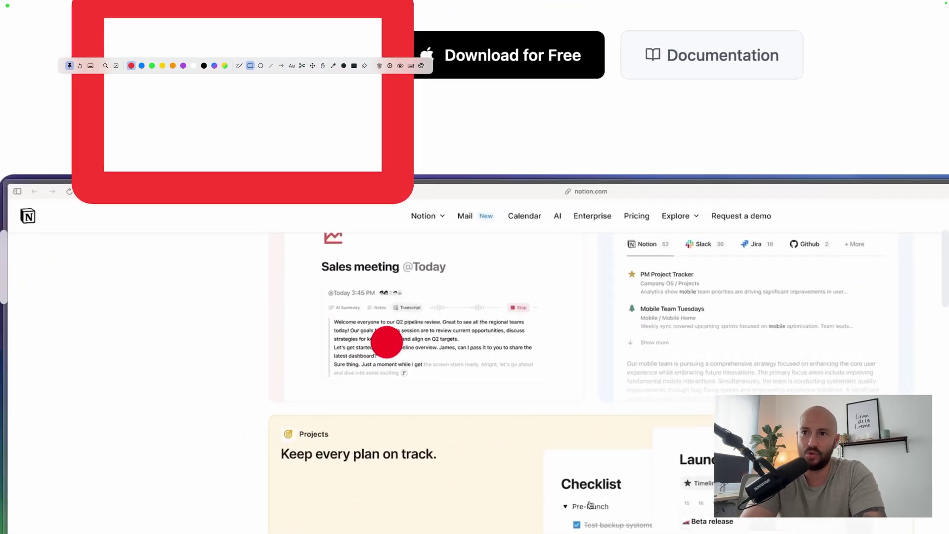
Step: Zoom in and out repeatedly on the Sales meeting transcript in the captured page
scroll(387, 341, "up", 10)
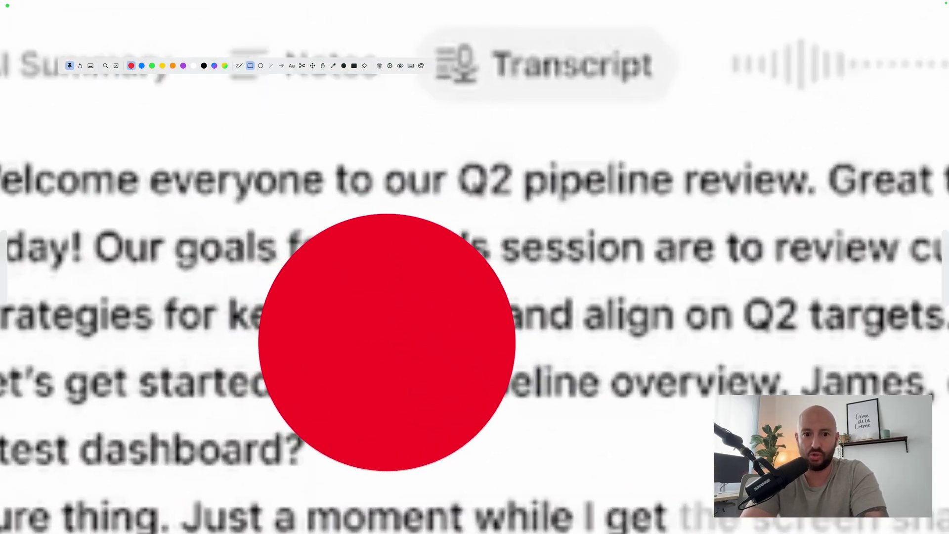
scroll(387, 341, "down", 15)
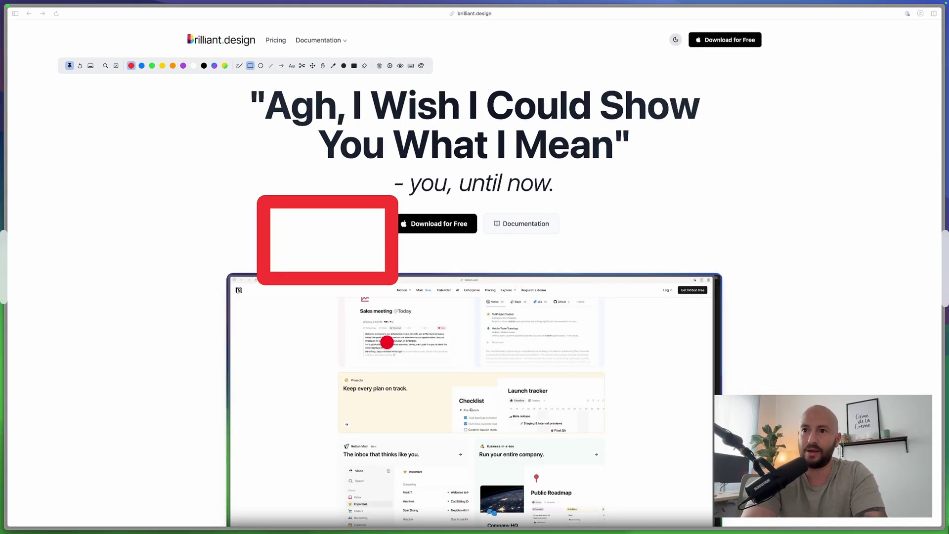
scroll(387, 341, "up", 10)
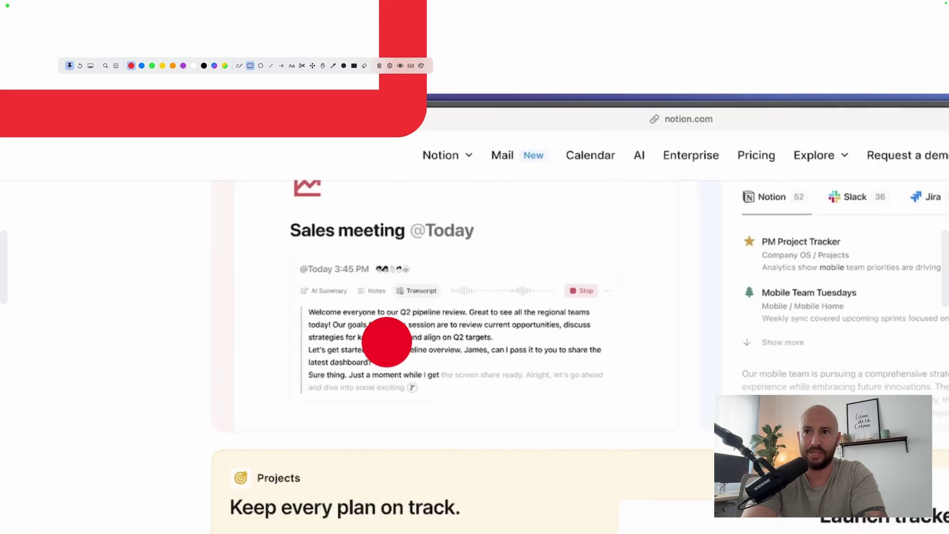
scroll(387, 341, "up", 5)
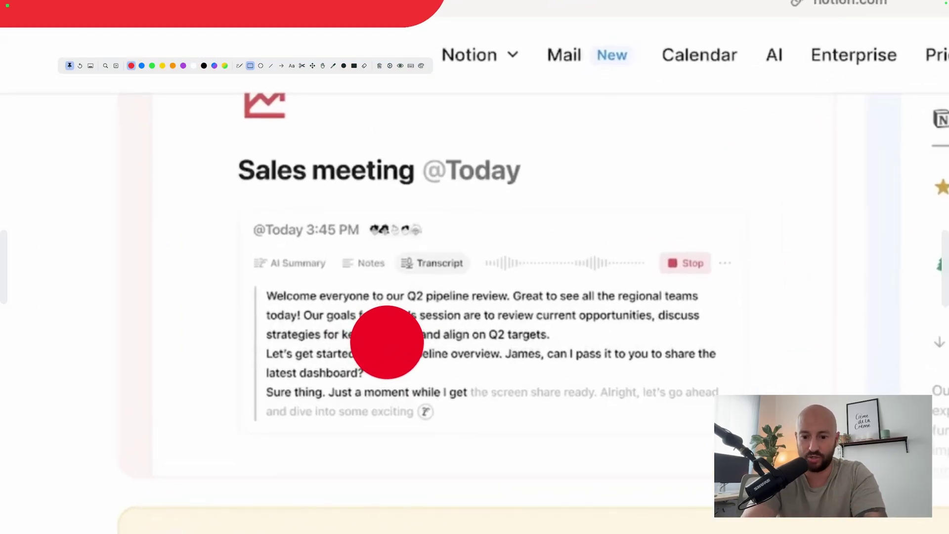
scroll(387, 342, "down", 5)
Step: Use the Hand tool to pan the zoomed page between the Projects section and the red rectangle, and zoom back out
left_click(322, 66)
mouse_move(511, 127)
left_mouse_down()
mouse_move(498, 124)
mouse_move(460, 2)
mouse_move(569, 120)
left_mouse_up()
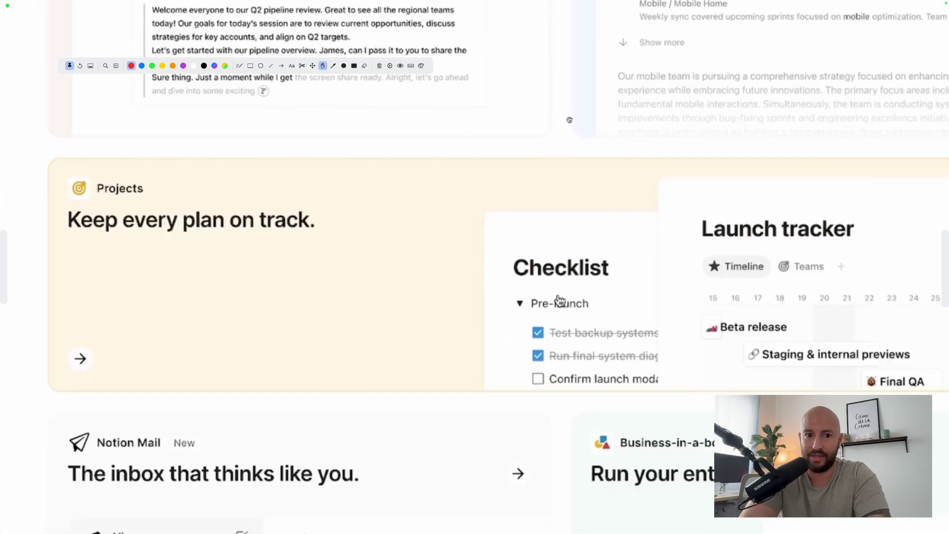
left_click_drag(363, 173, 491, 312)
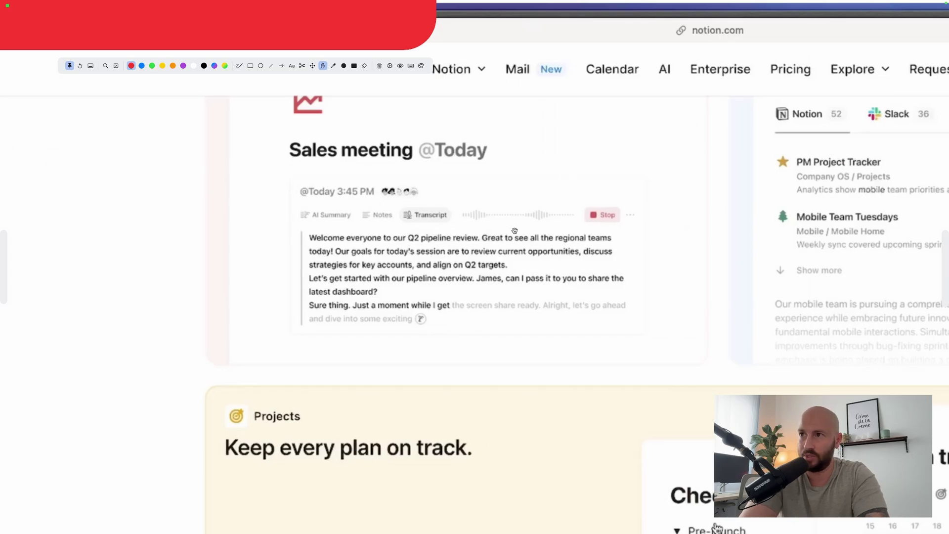
scroll(505, 120, "up", 10)
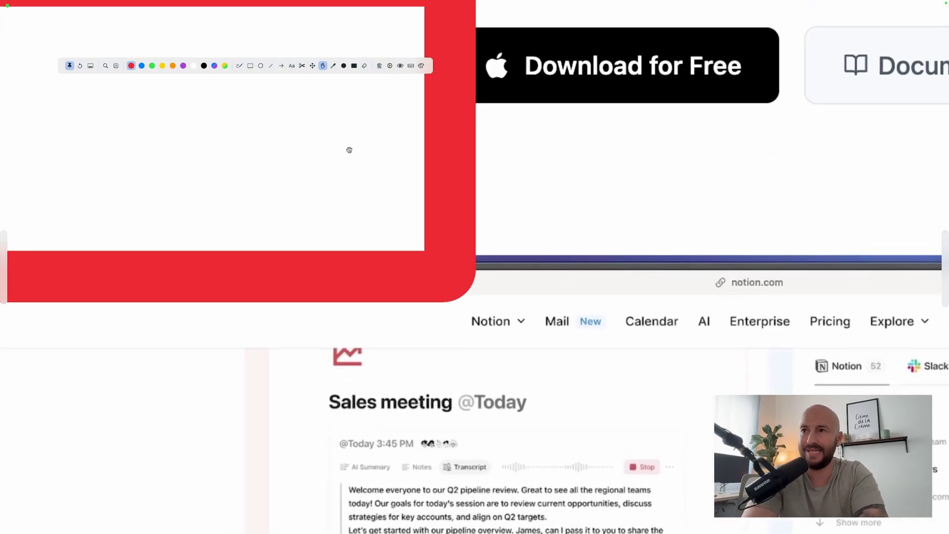
scroll(349, 150, "down", 10)
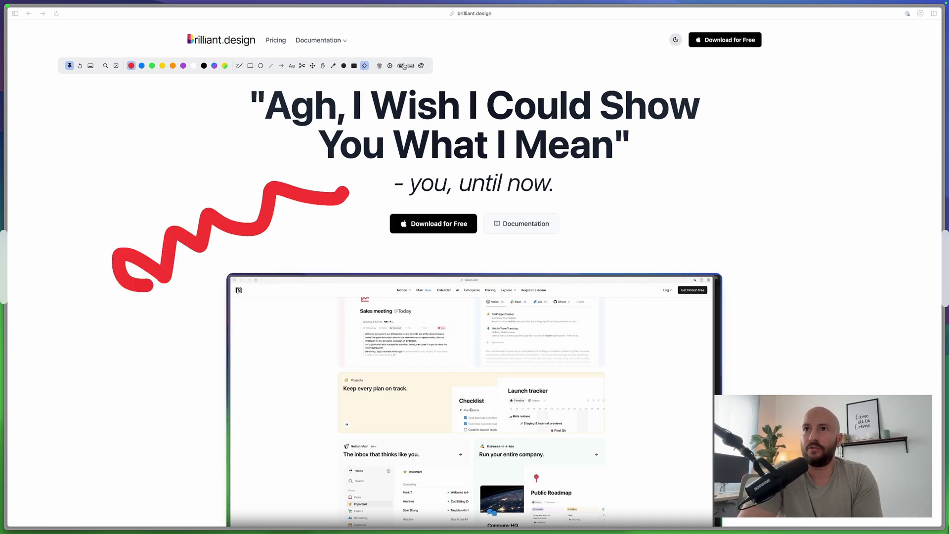
Step: Erase the red squiggle with the Eraser tool and undo the erasure, twice in a row
left_click(364, 65)
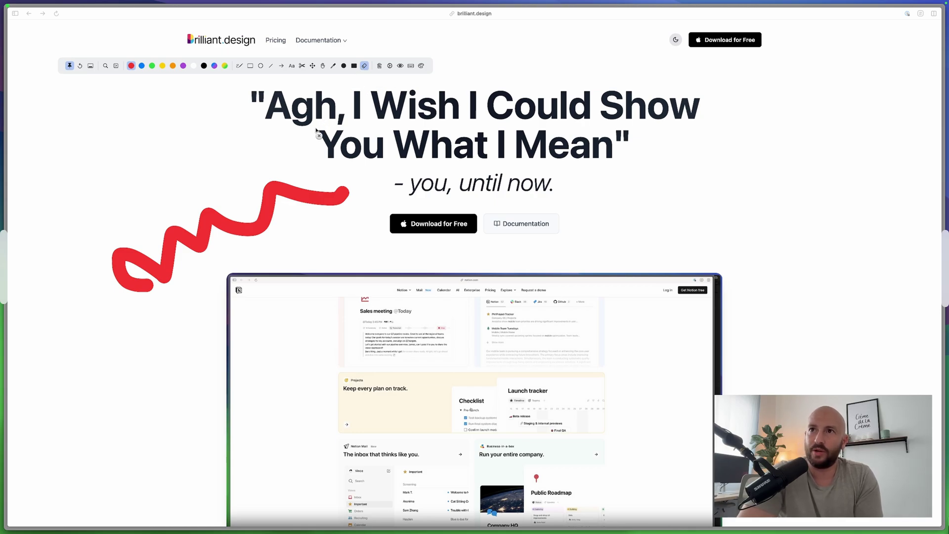
left_click(277, 189)
key("super+z")
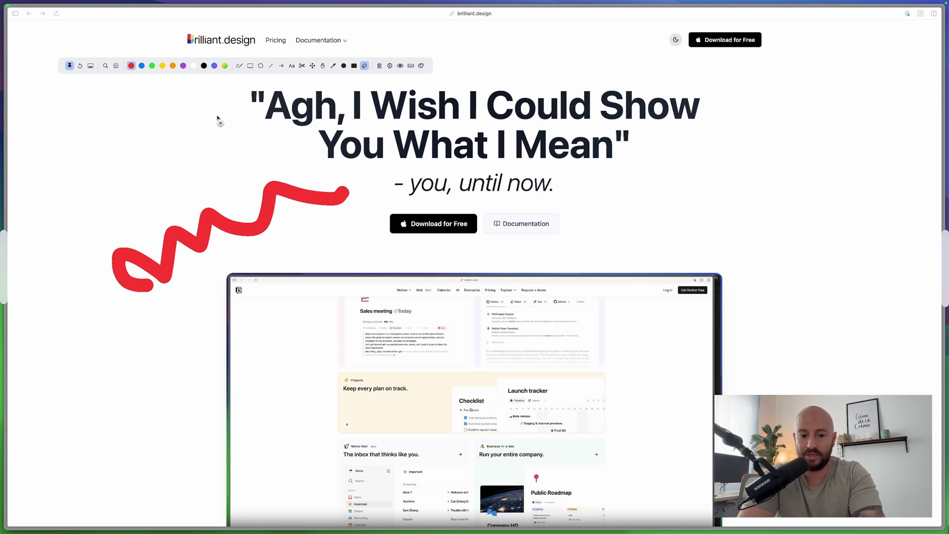
left_click(264, 213)
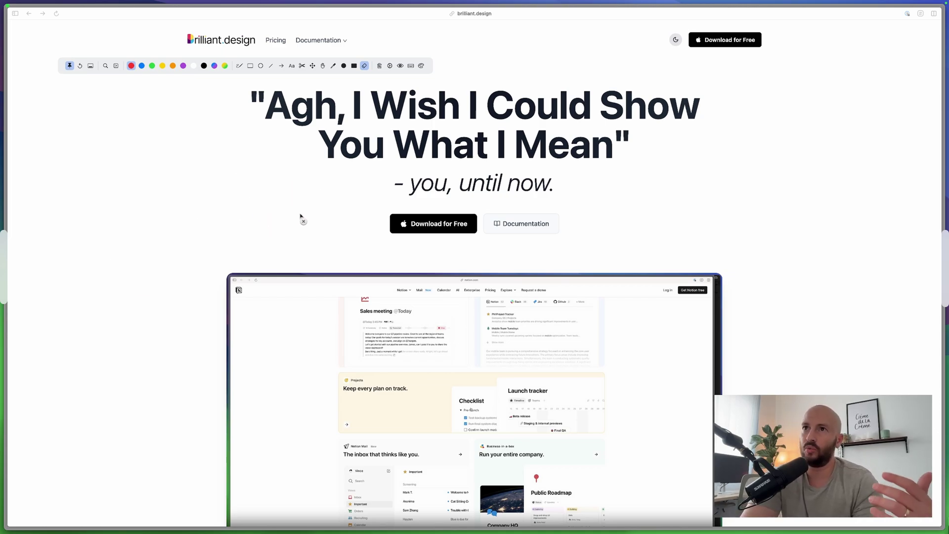
key("super+z")
Step: Place several copies of the red squiggle diagonally down the page with the Move tool and clear all annotations
key("v")
mouse_move(117, 156)
left_mouse_down()
mouse_move(546, 454)
mouse_move(805, 460)
left_mouse_up()
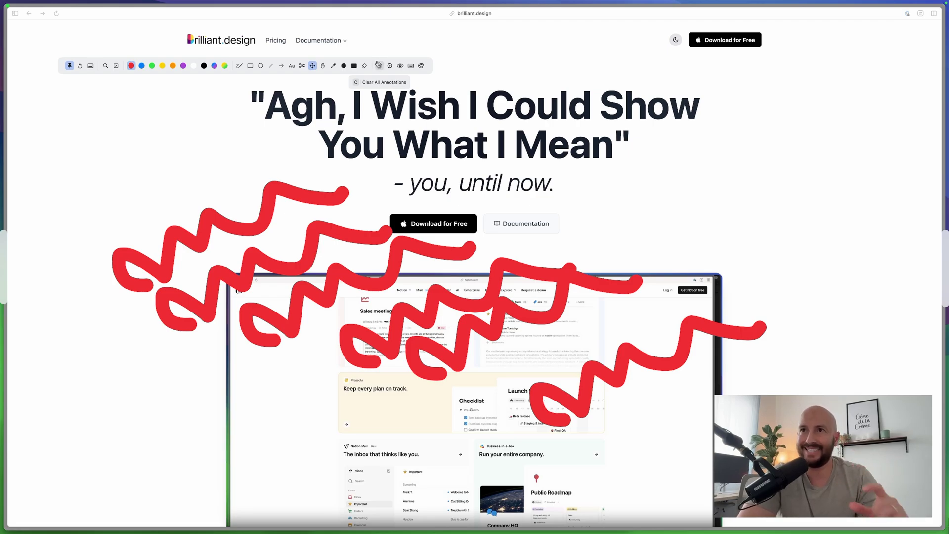
left_click(378, 64)
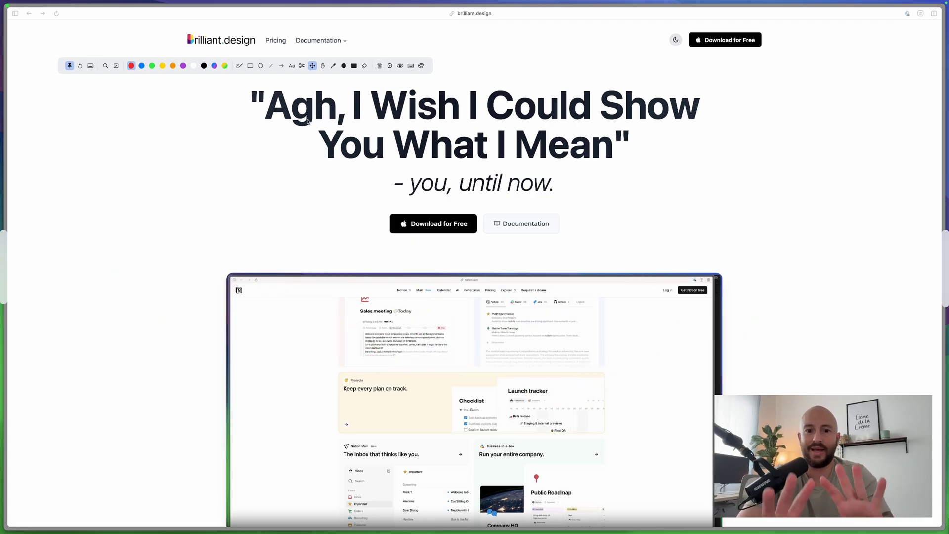
Step: Open the settings to view the permissions, Launch at login and Global Hotkey options, and hide the overlay
left_click(390, 66)
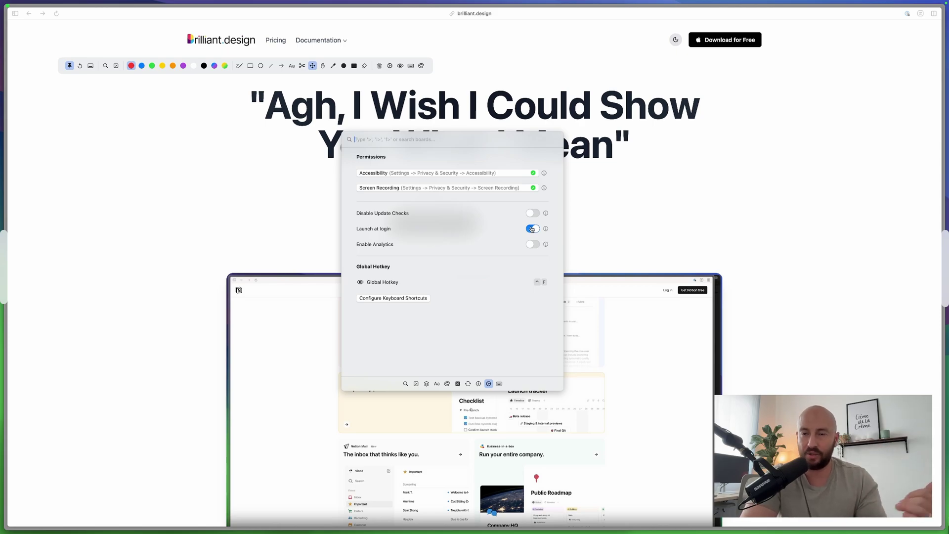
mouse_move(519, 287)
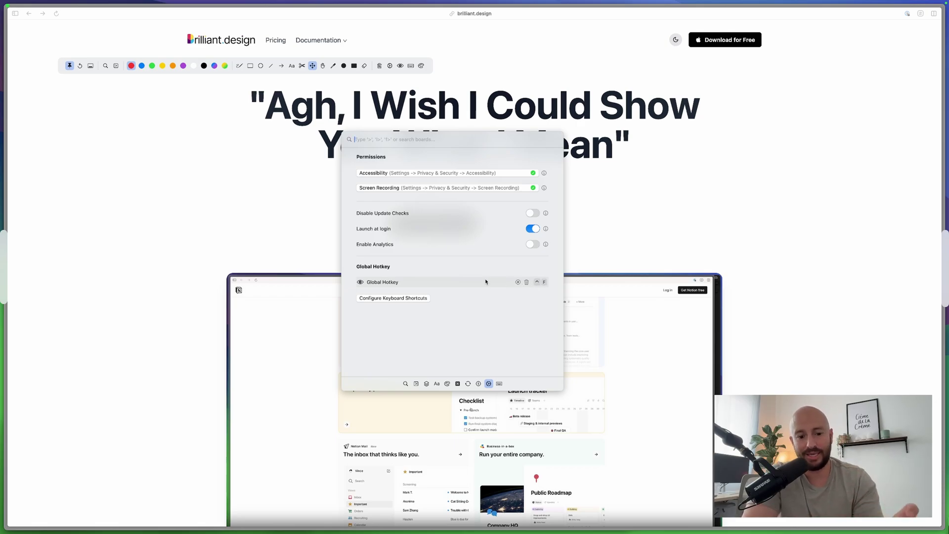
key("Escape")
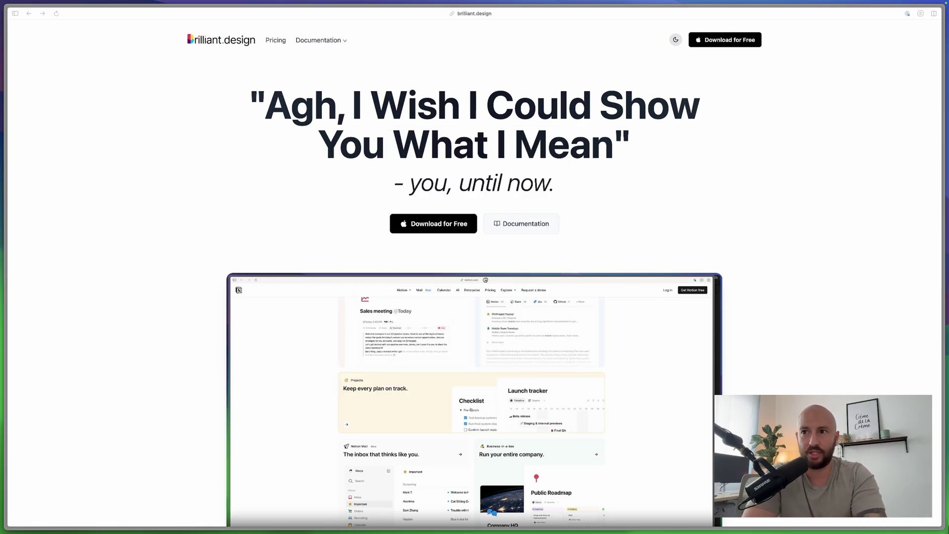
Step: Show and hide the overlay repeatedly with the global hotkey, and browse the web page while the overlay is hidden
key("ctrl+f")
key("Escape")
key("ctrl+f")
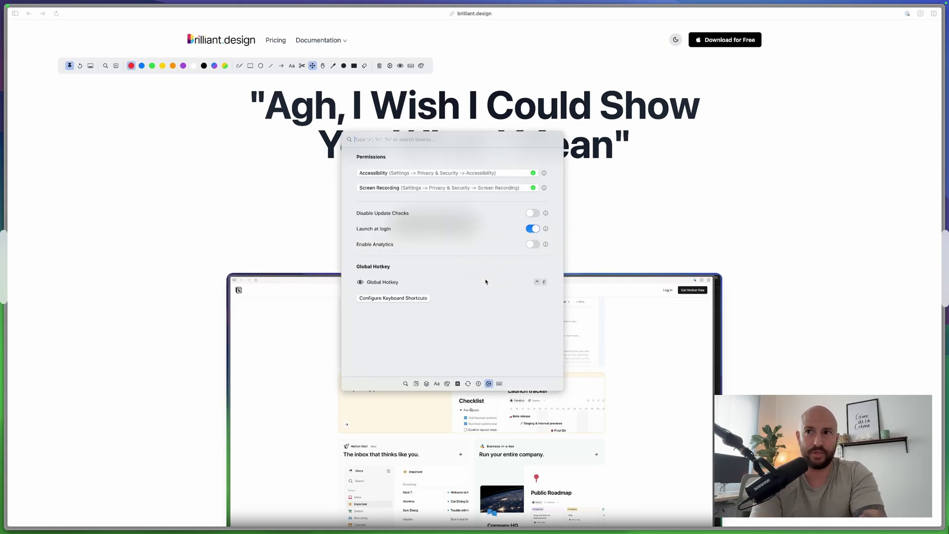
key("Escape")
scroll(454, 378, "down", 15)
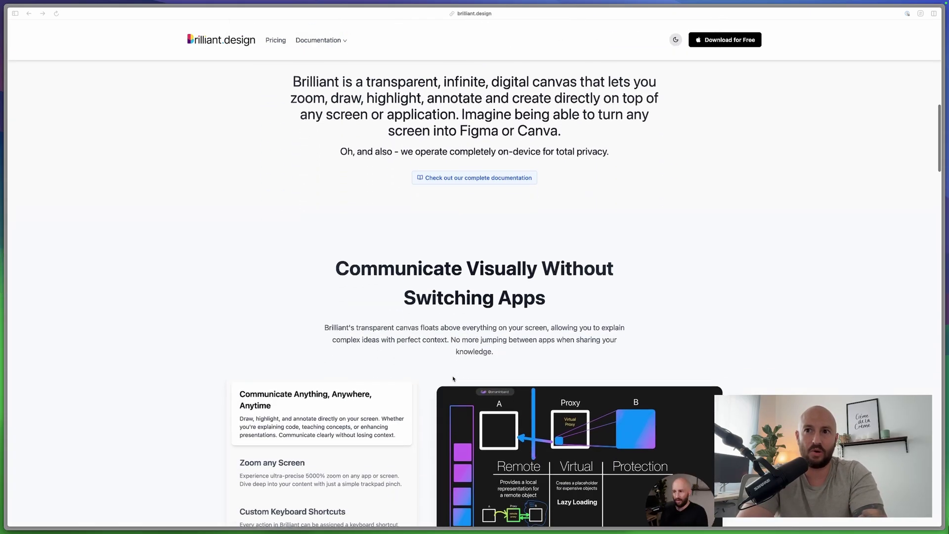
scroll(454, 378, "up", 20)
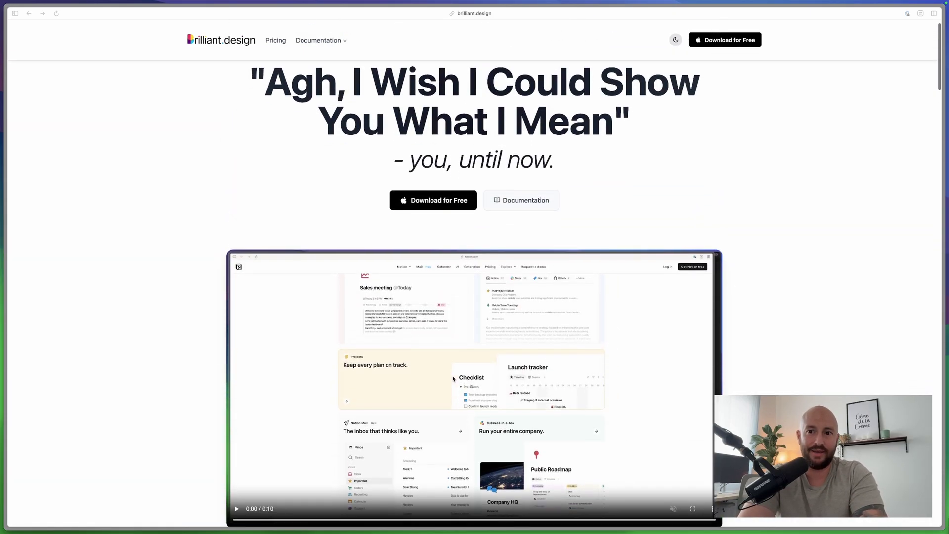
Step: Bring back the overlay with its settings and open the Accessibility permission entry
key("ctrl+f")
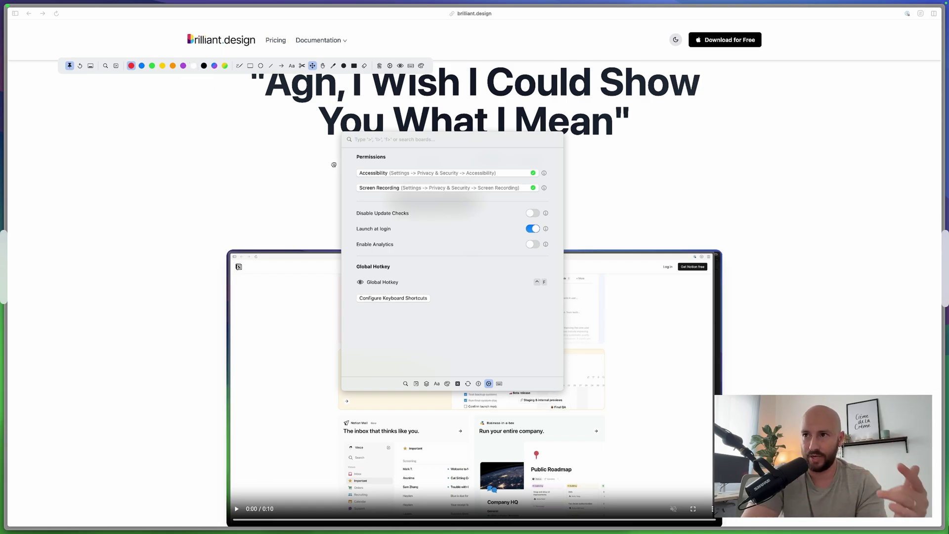
mouse_move(419, 285)
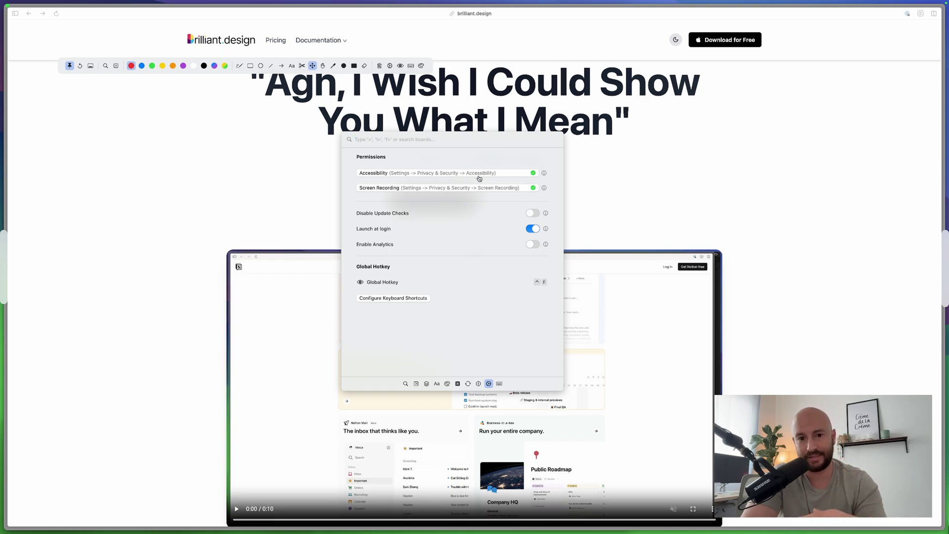
left_click(444, 173)
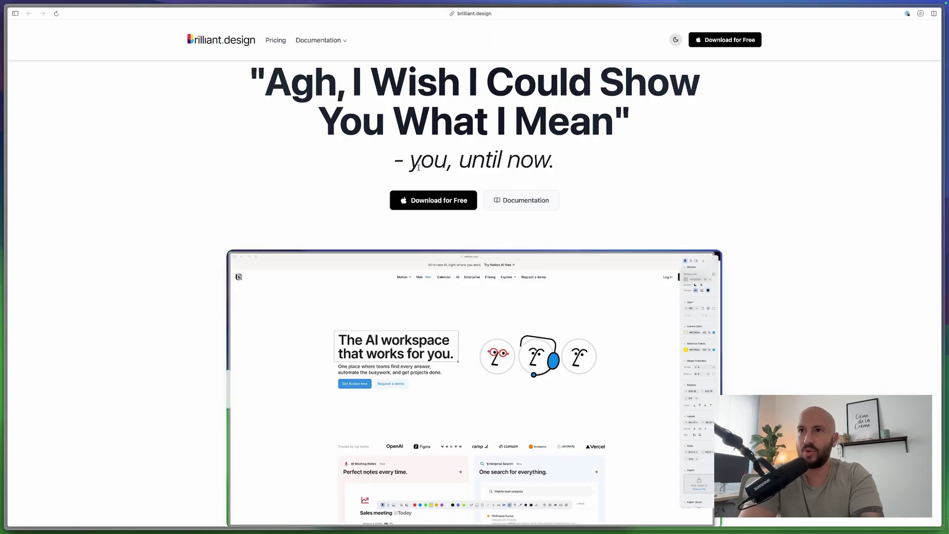
Step: Show the overlay again, open the command palette and shift its window slightly up and to the left
key("ctrl+shift+d")
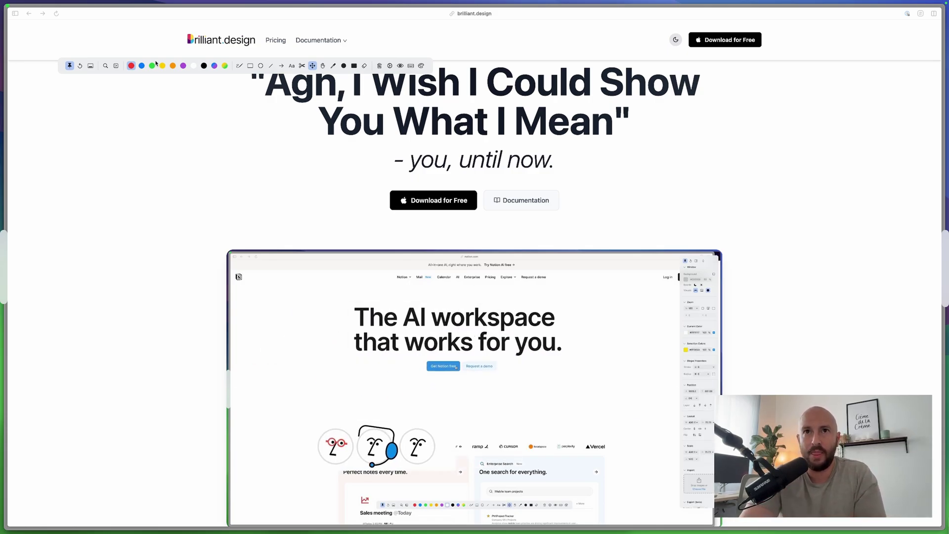
left_click(112, 68)
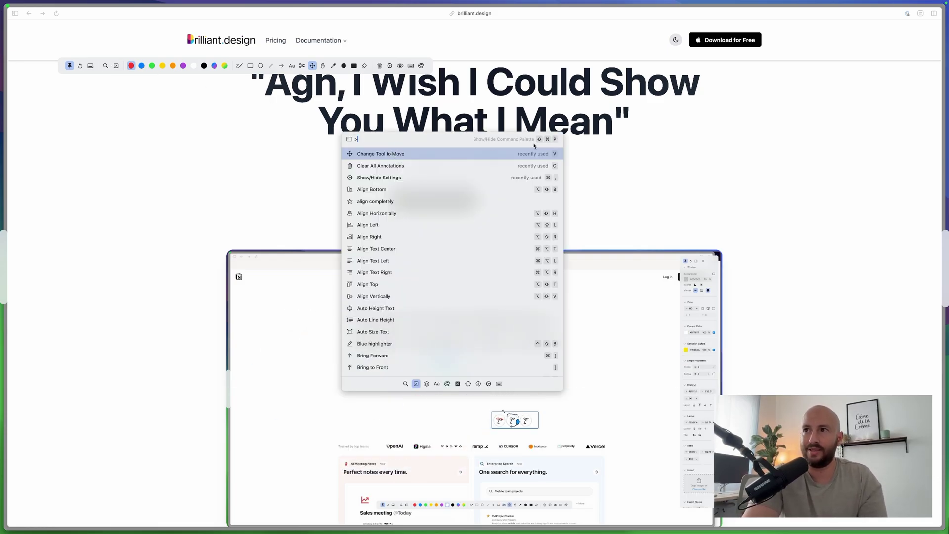
mouse_move(561, 139)
left_mouse_down()
mouse_move(537, 136)
mouse_move(545, 136)
left_mouse_up()
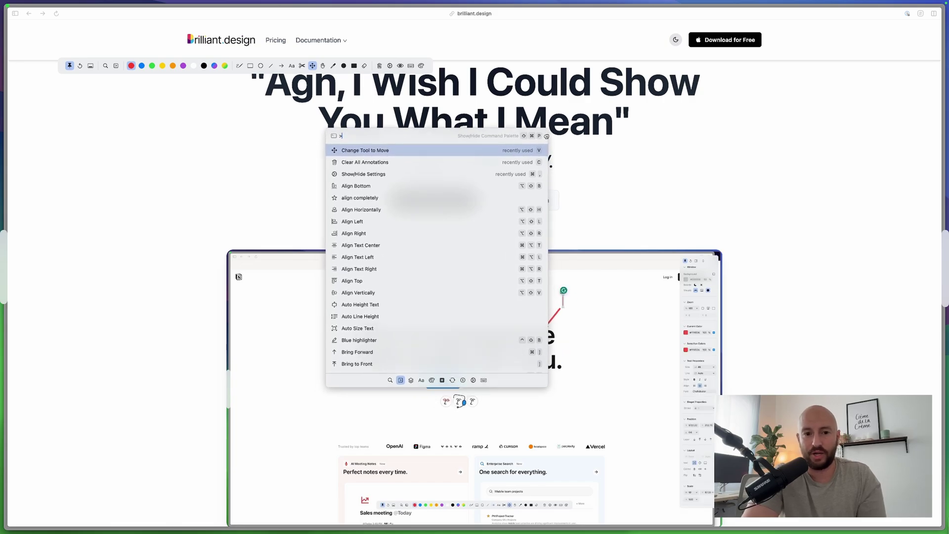
Step: Browse the command palette's full list of commands and filter it by "change colo"
scroll(457, 282, "down", 10)
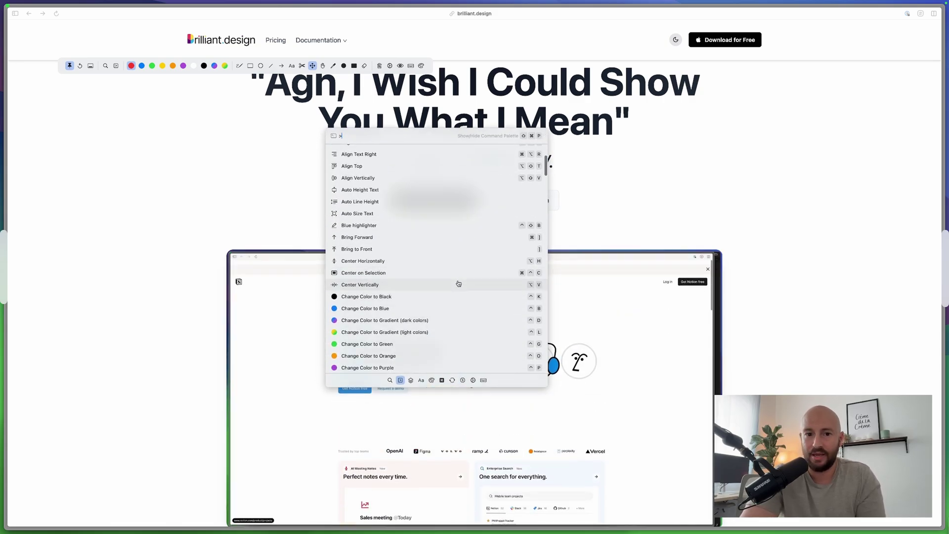
scroll(458, 284, "down", 15)
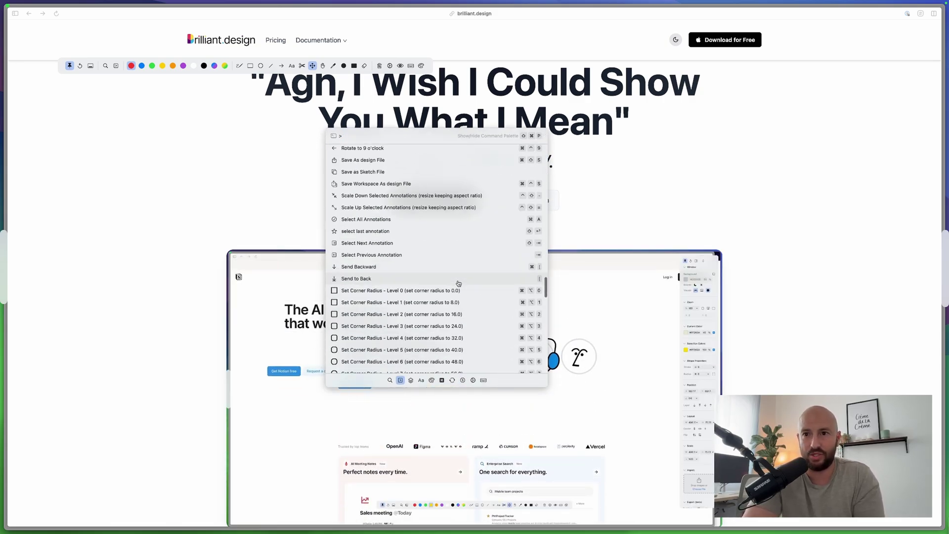
scroll(458, 283, "up", 20)
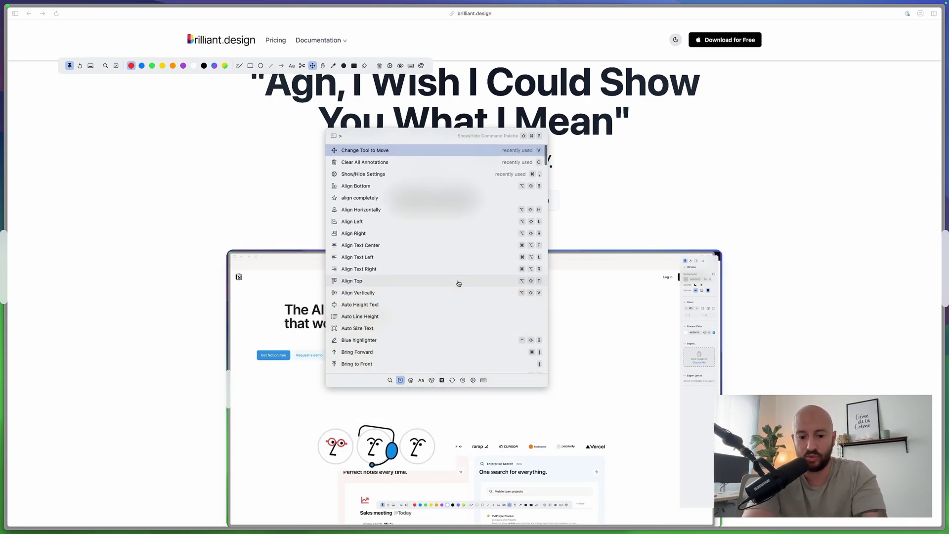
type("change")
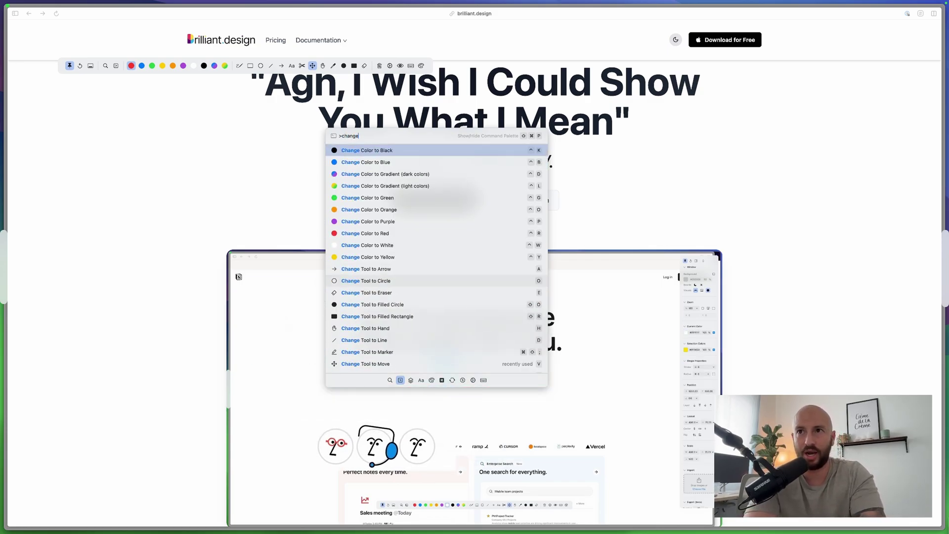
type(" colo")
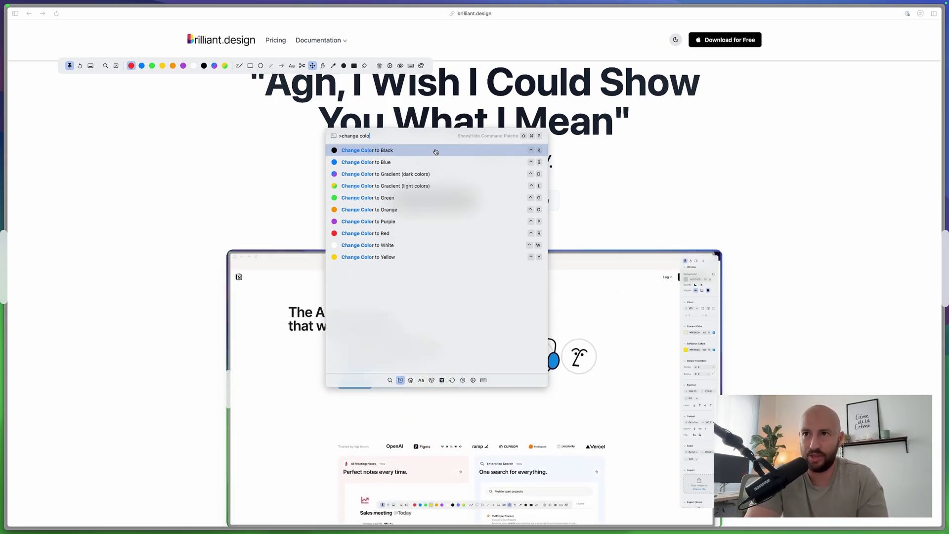
Step: Replace the command palette query with "highligh" to find the highlighter commands
key("BackSpace")
key("BackSpace")
key("BackSpace")
key("BackSpace")
key("BackSpace")
key("BackSpace")
key("BackSpace")
key("BackSpace")
key("BackSpace")
key("BackSpace")
key("BackSpace")
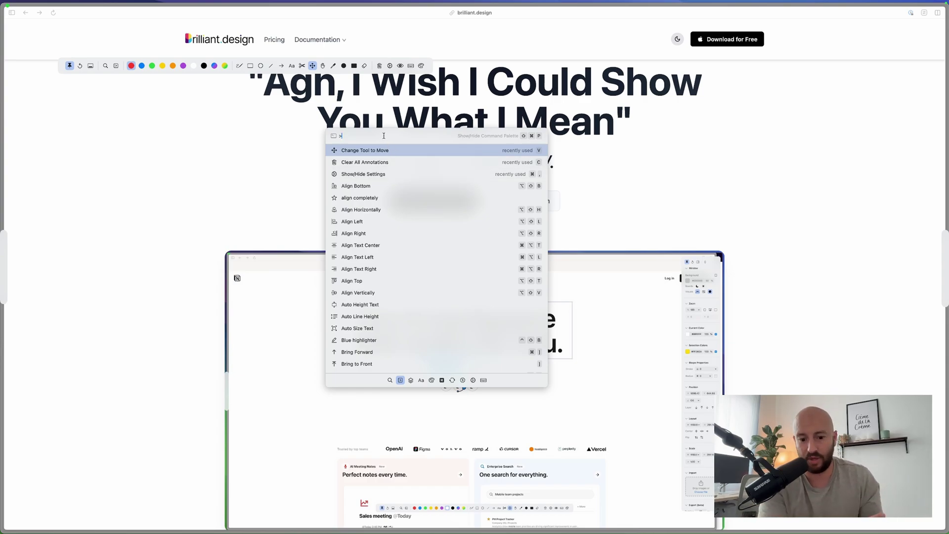
type("highligh")
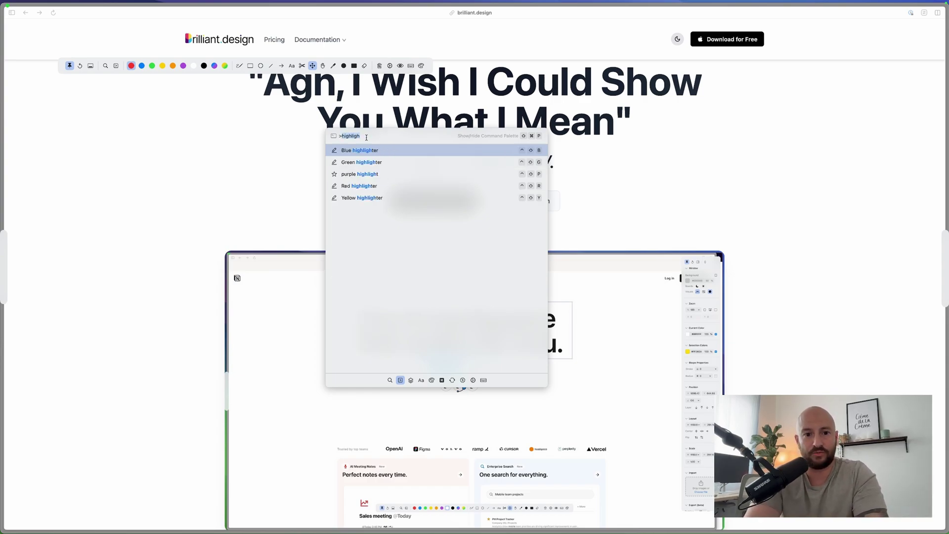
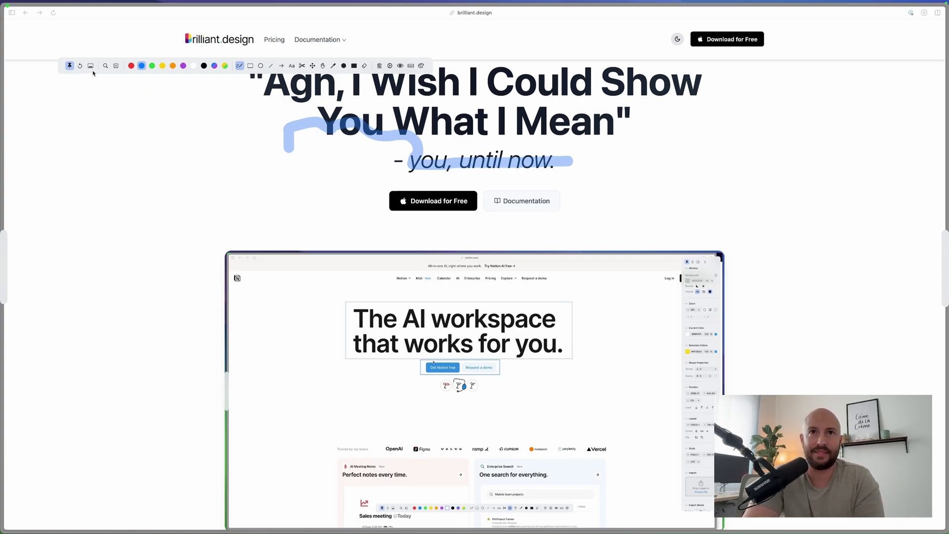
Step: Move the floating toolbar up over the page header and down across the second line of the headline
mouse_move(93, 72)
left_mouse_down()
mouse_move(67, 64)
mouse_move(104, 54)
left_mouse_up()
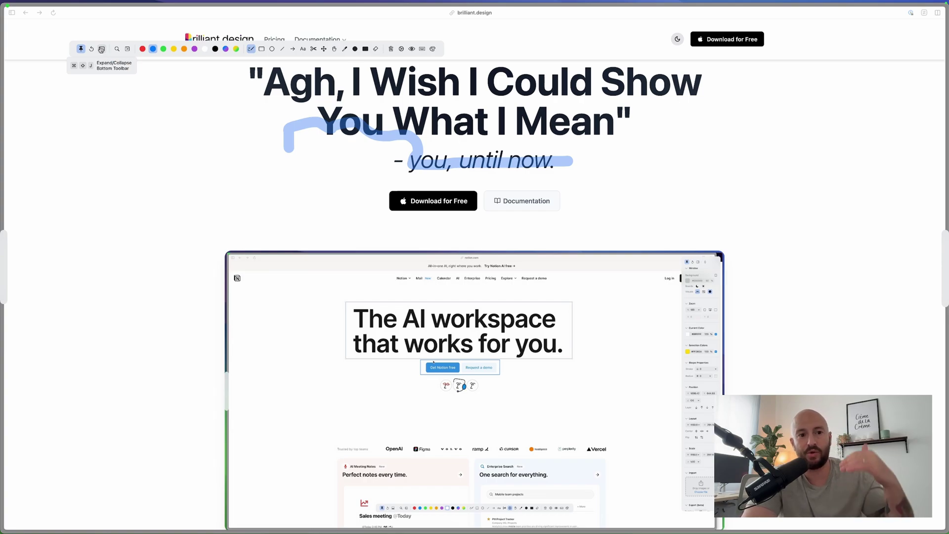
mouse_move(101, 49)
left_mouse_down()
mouse_move(63, 75)
mouse_move(95, 145)
left_mouse_up()
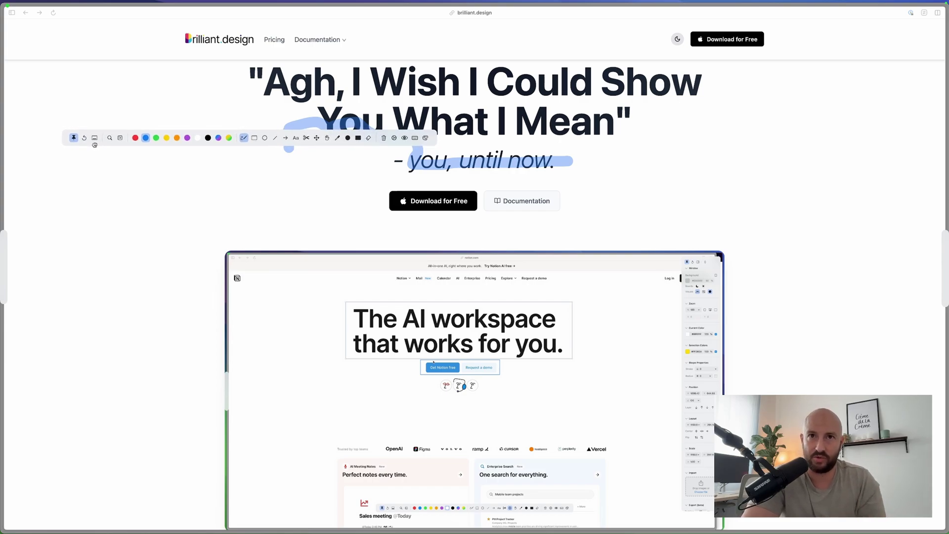
Step: Tuck the floating toolbar away at the screen edge and restore it repeatedly, repositioning it over the headline's first line
left_click(94, 144)
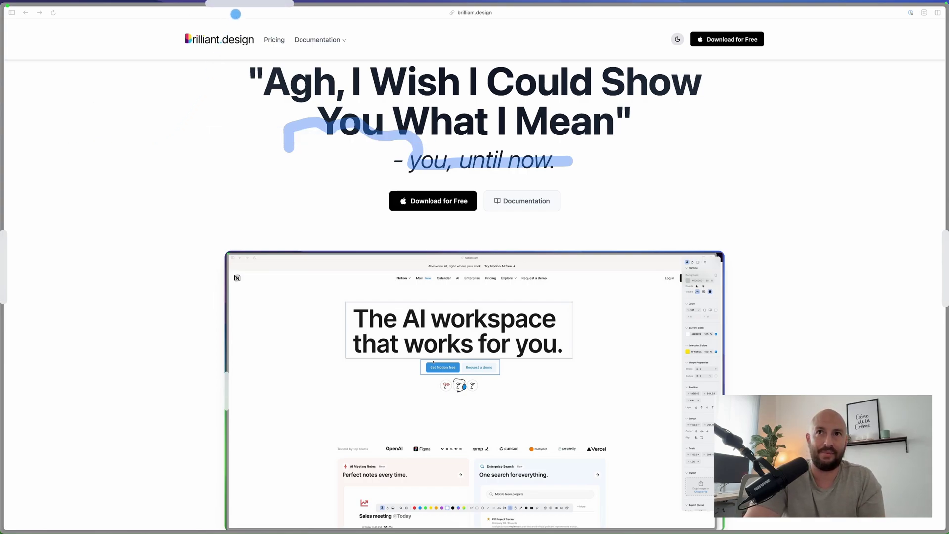
left_click(94, 147)
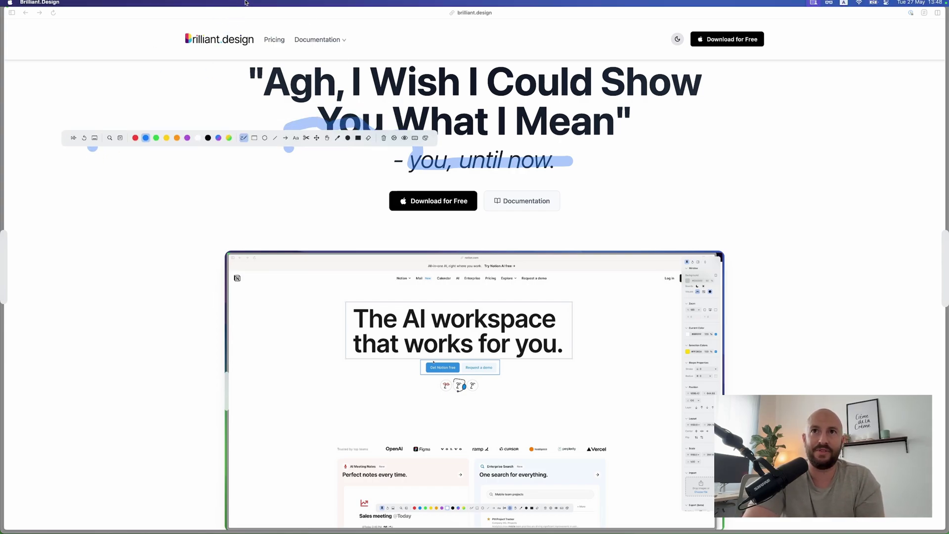
mouse_move(103, 144)
left_mouse_down()
mouse_move(242, 390)
mouse_move(182, 345)
left_mouse_up()
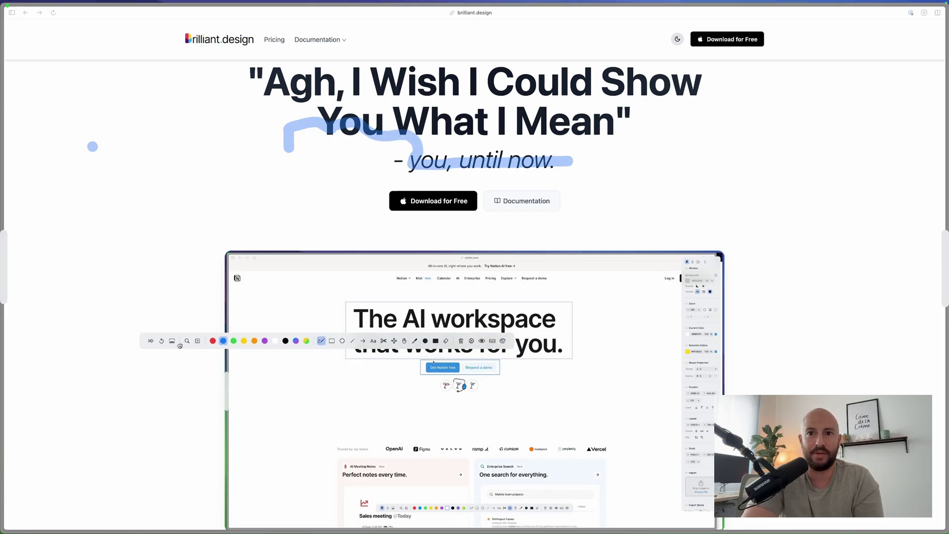
left_click(174, 341)
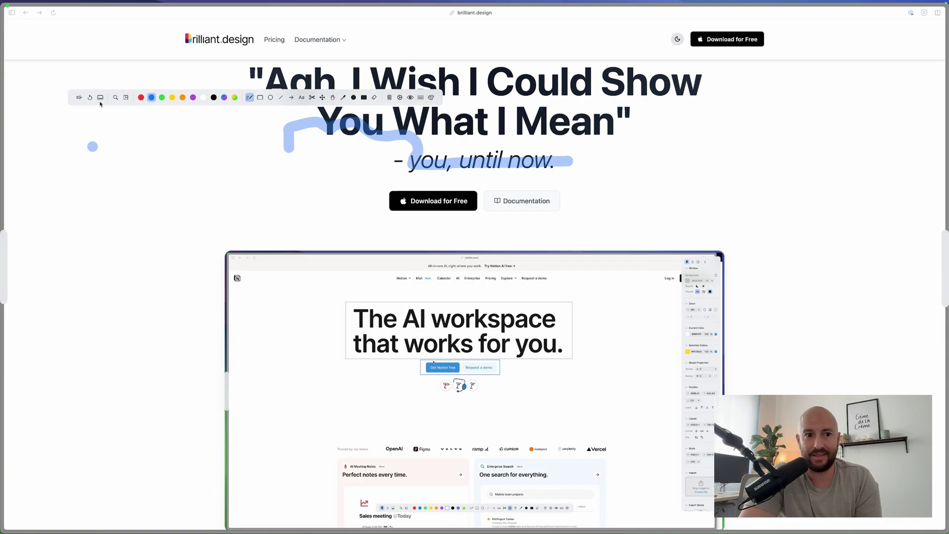
left_click(101, 98)
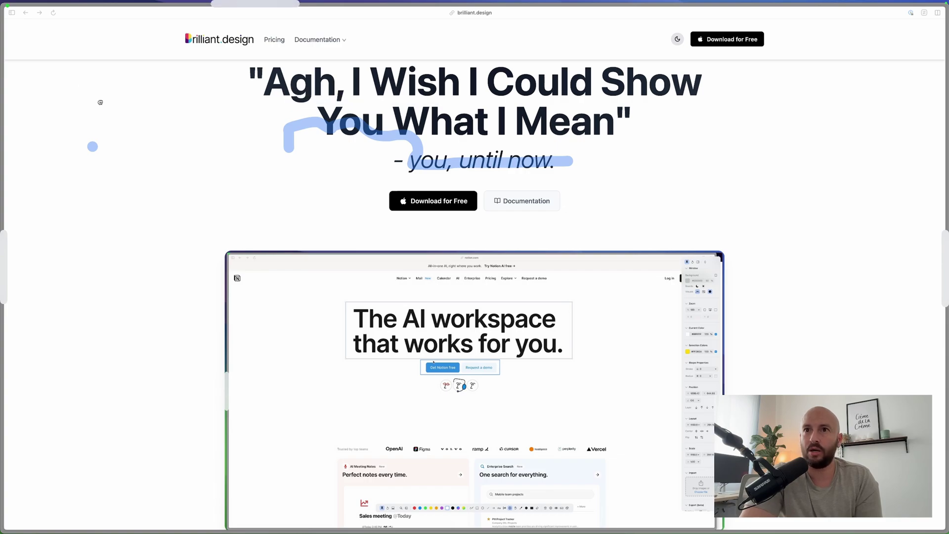
left_click(247, 12)
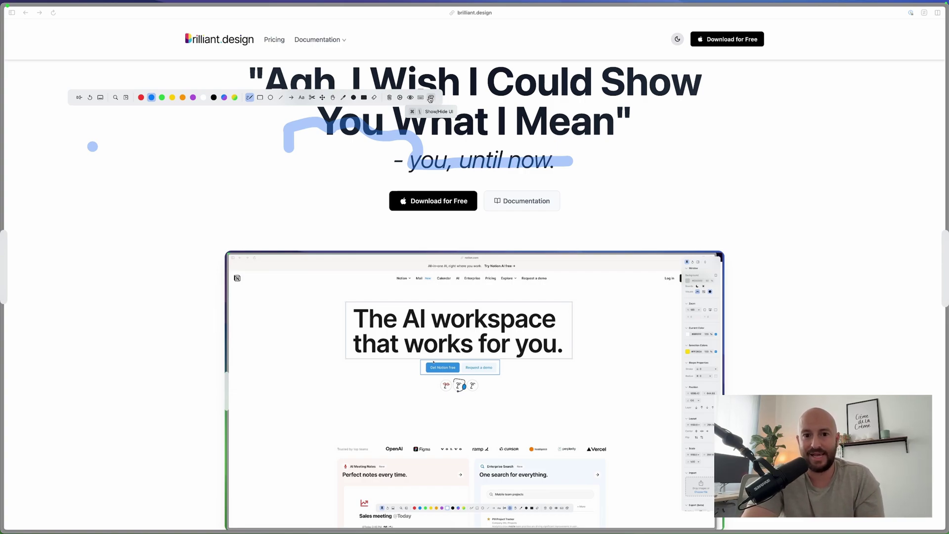
Step: Hide and restore the interface several times with Show/Hide UI
left_click(429, 98)
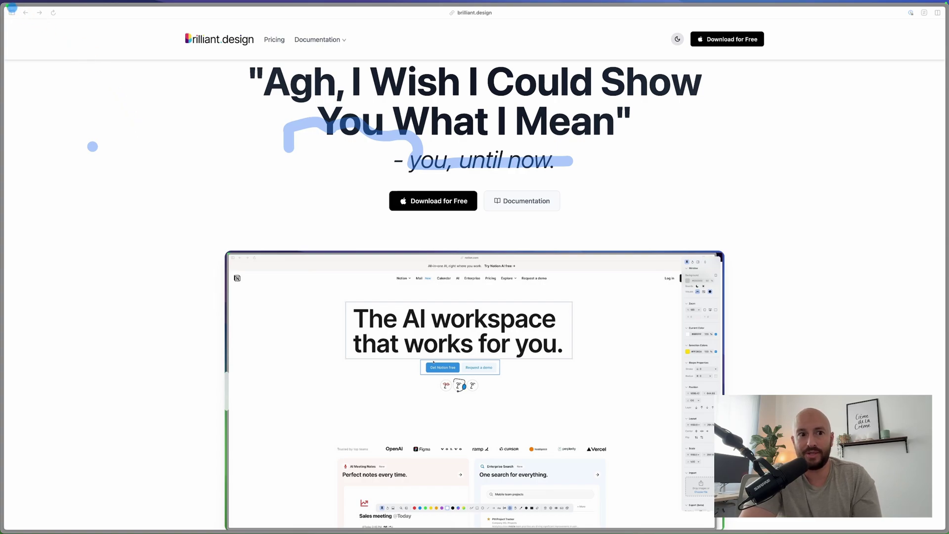
mouse_move(7, 8)
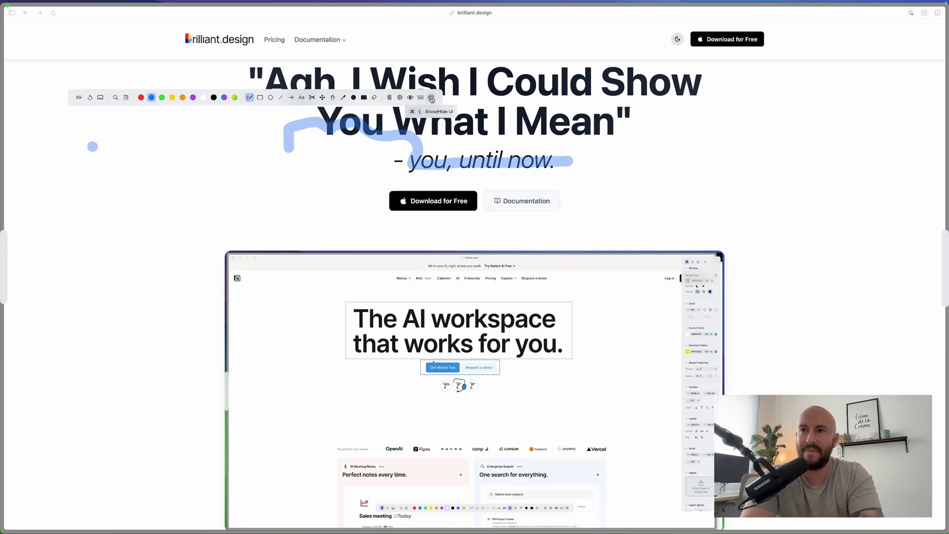
left_click(431, 99)
left_click(432, 98)
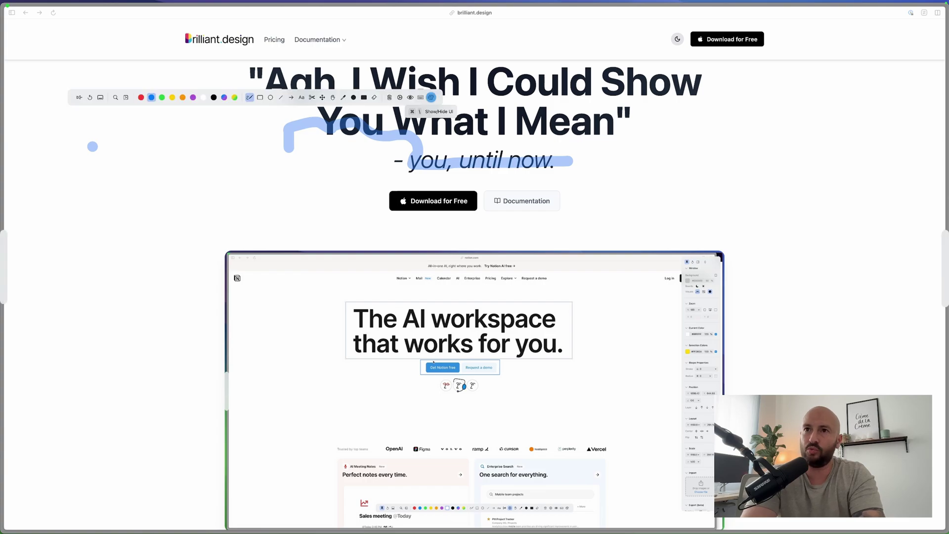
left_click(431, 97)
left_click(431, 97)
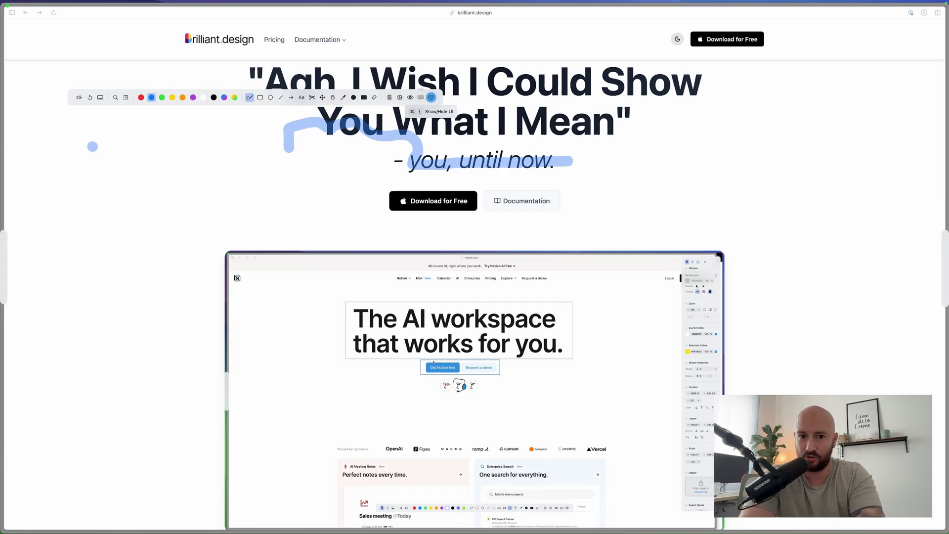
left_click(431, 98)
left_click(431, 97)
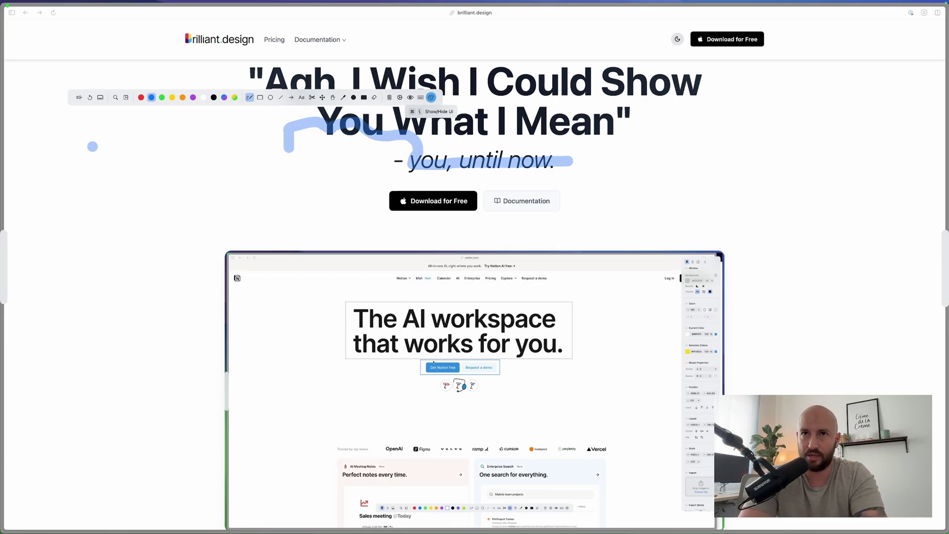
left_click(671, 5)
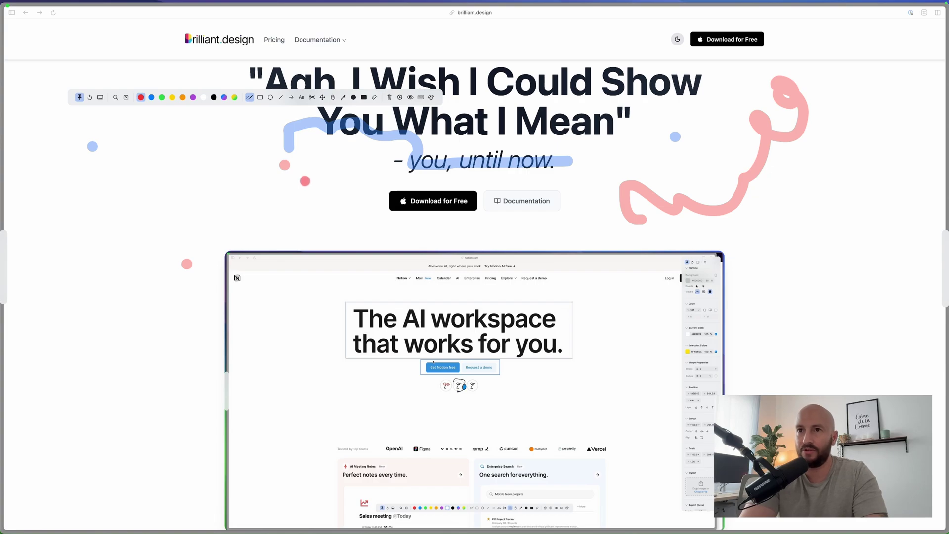
Step: Open the license details in the command palette, unlist this device and close the palette
key("super+k")
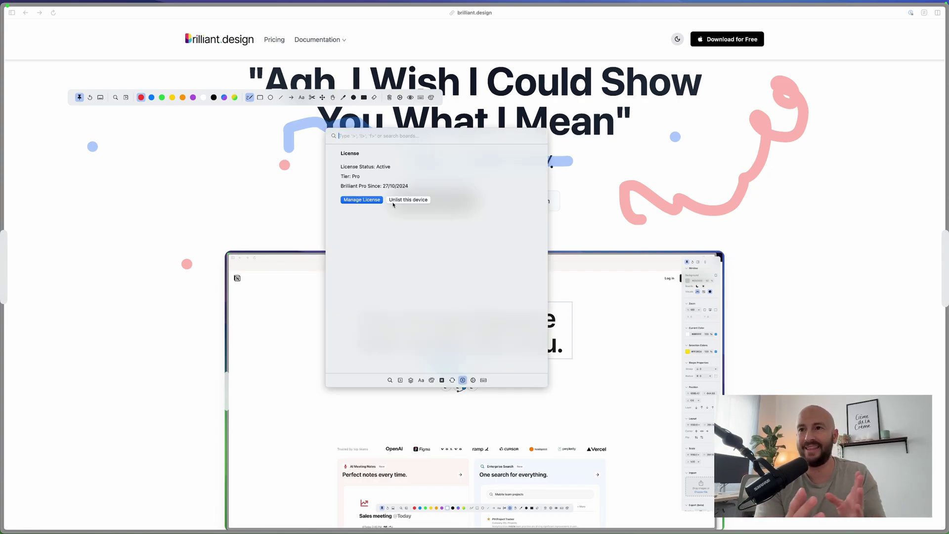
left_click(409, 200)
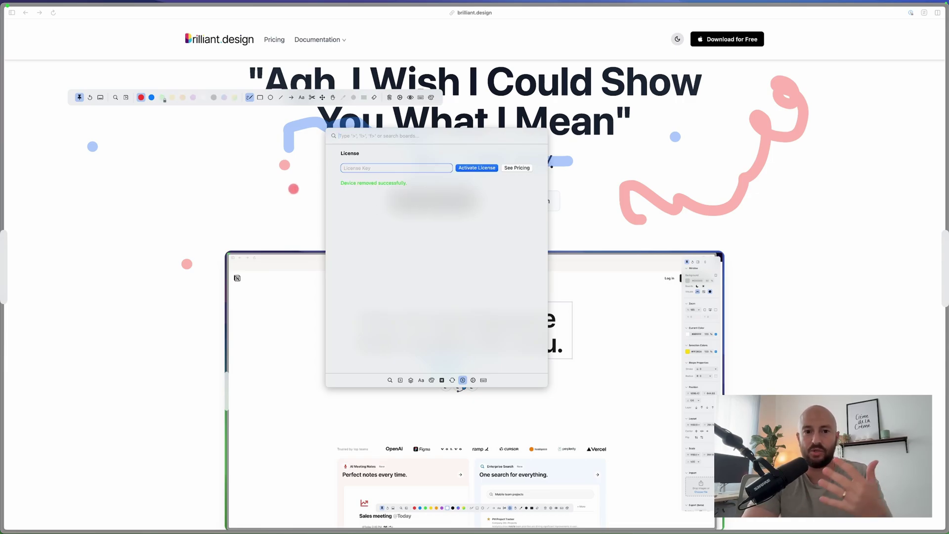
left_click(289, 188)
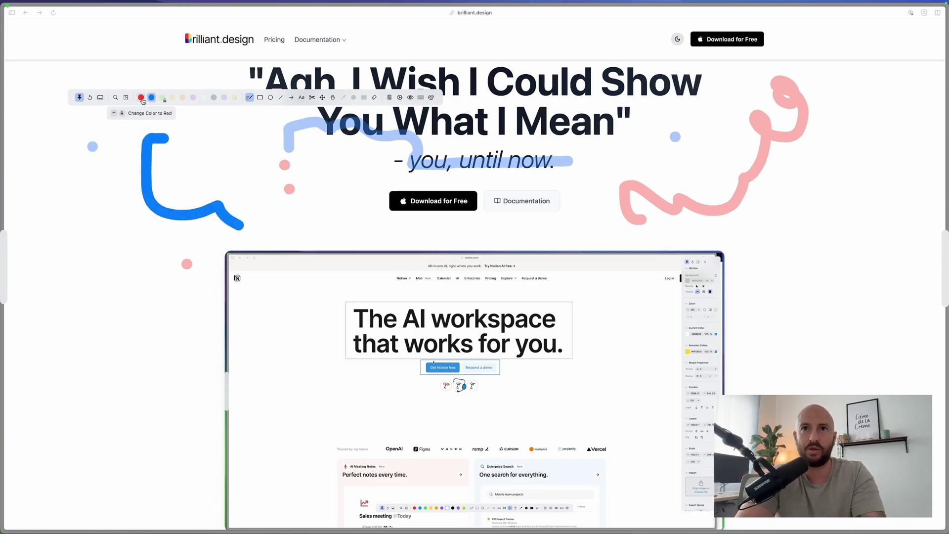
Step: Change the color to red and draw two freehand strokes in the blank area beside the headline
left_click(142, 100)
mouse_move(107, 157)
left_mouse_down()
mouse_move(132, 242)
mouse_move(150, 262)
left_mouse_up()
left_click_drag(177, 169, 281, 229)
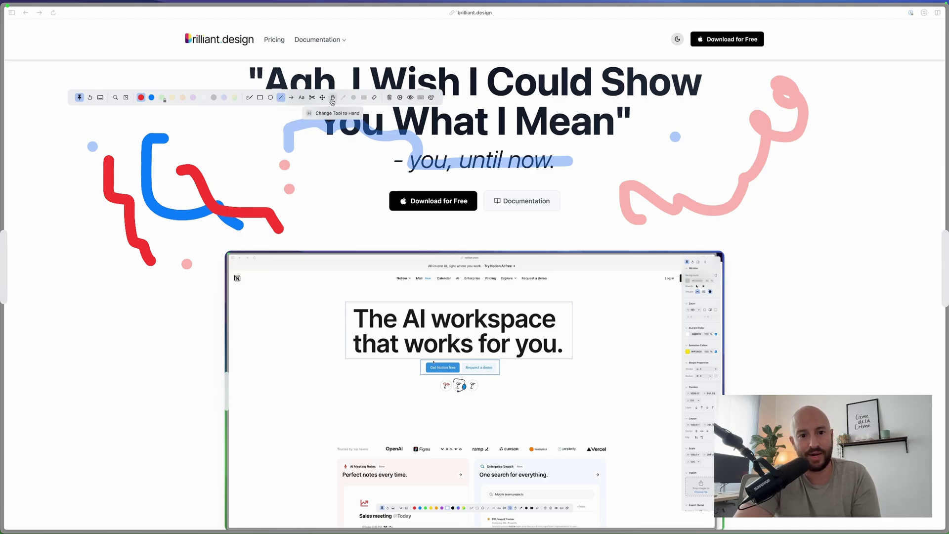
Step: Clear all annotations and draw nine straight lines across the page in Gradient (light colors)
key("BackSpace")
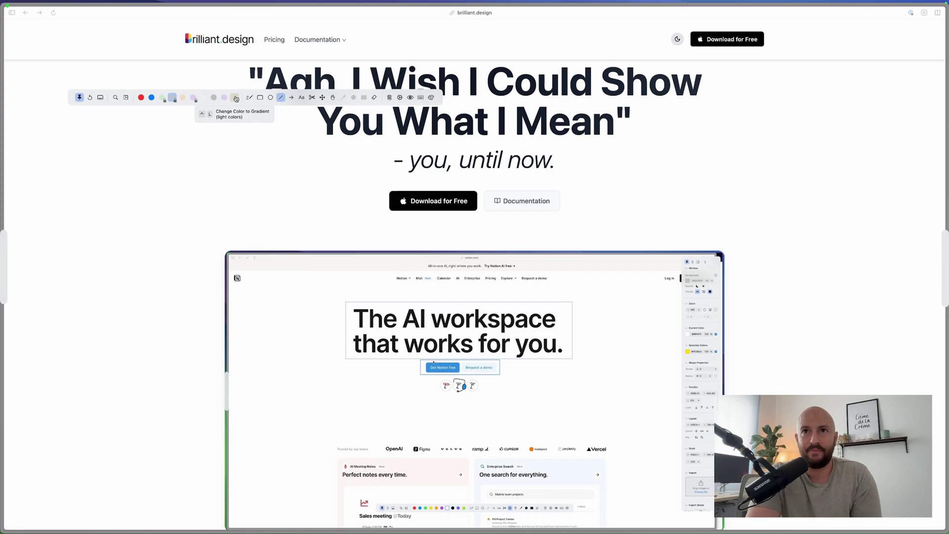
left_click(234, 98)
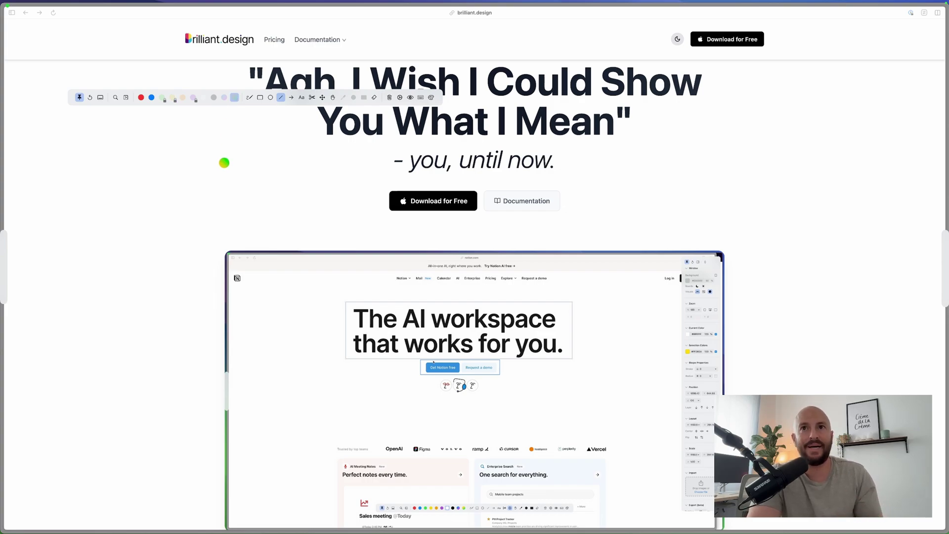
left_click_drag(174, 142, 254, 205)
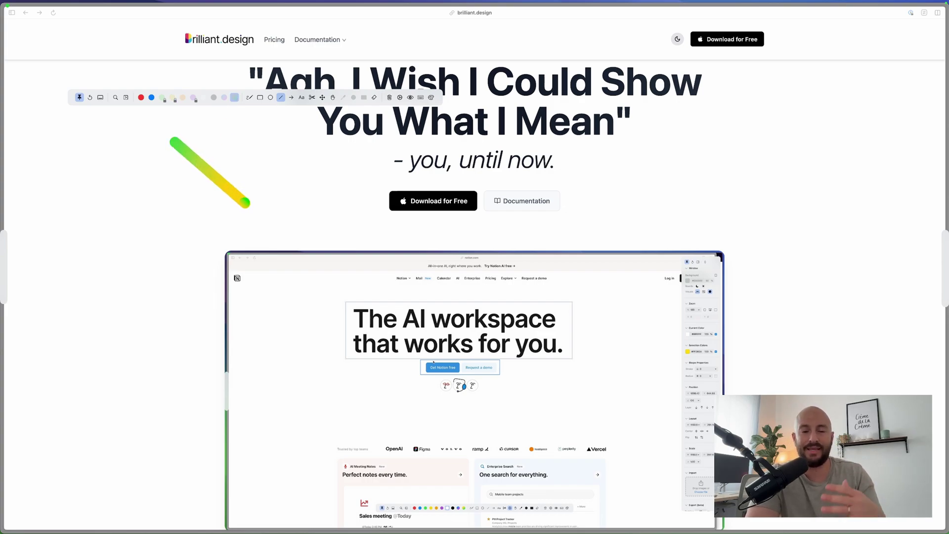
left_click_drag(193, 248, 256, 202)
left_click_drag(244, 243, 356, 281)
left_click_drag(367, 207, 448, 283)
left_click_drag(486, 214, 547, 296)
left_click_drag(574, 223, 489, 338)
left_click_drag(504, 225, 370, 240)
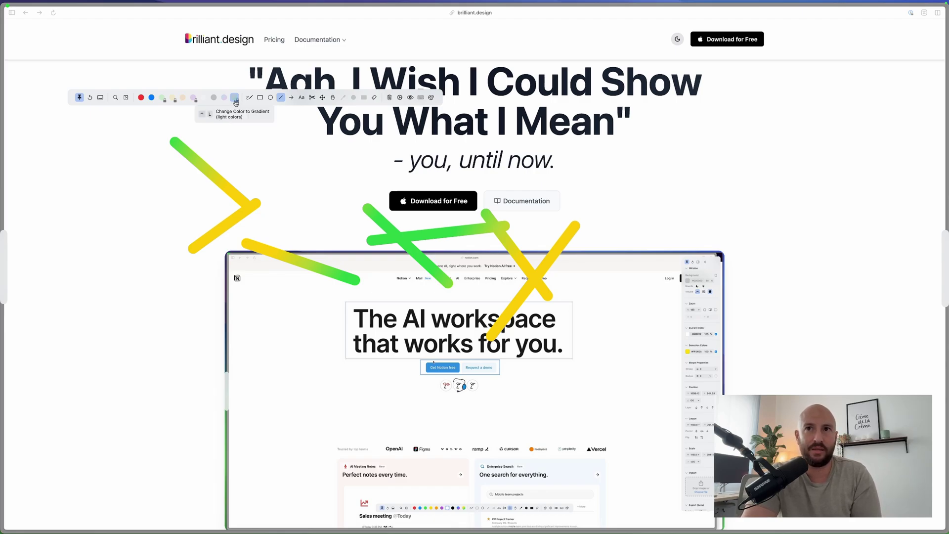
left_click_drag(154, 250, 129, 190)
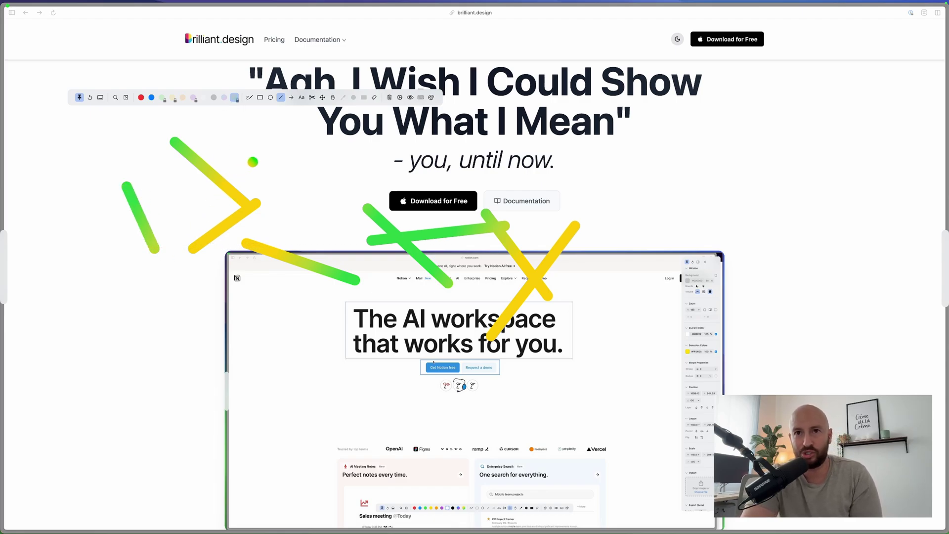
left_click_drag(257, 157, 213, 203)
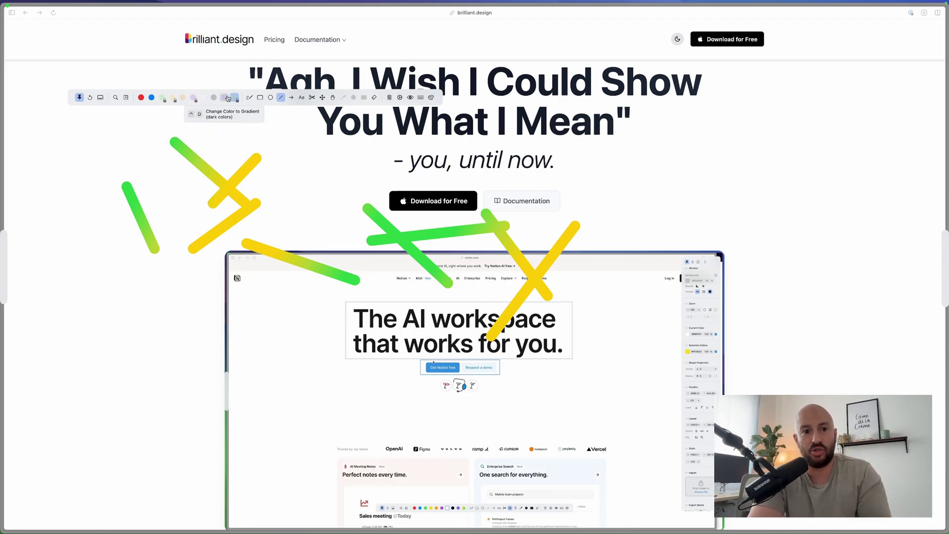
Step: Filter the command palette by "change color", apply Gradient (dark colors) twice and close the palette
left_click(126, 99)
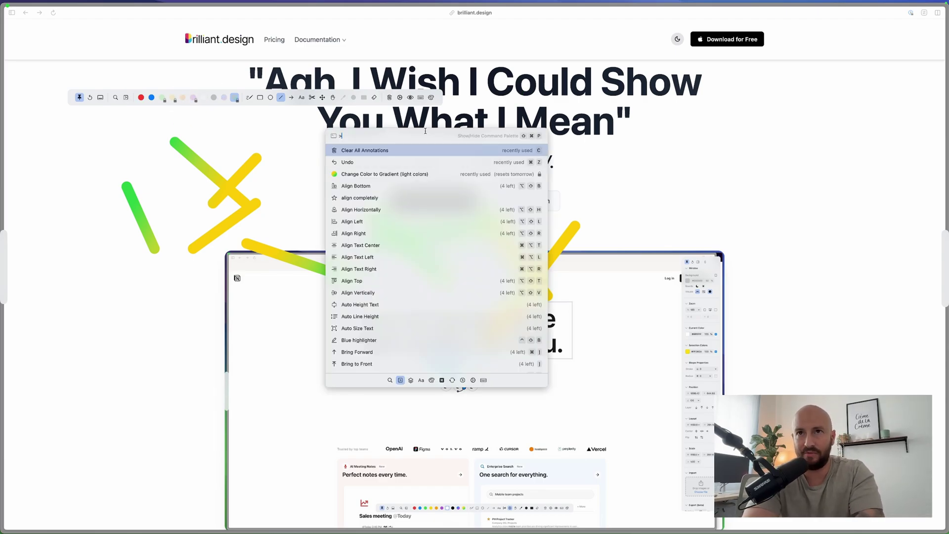
type("change color")
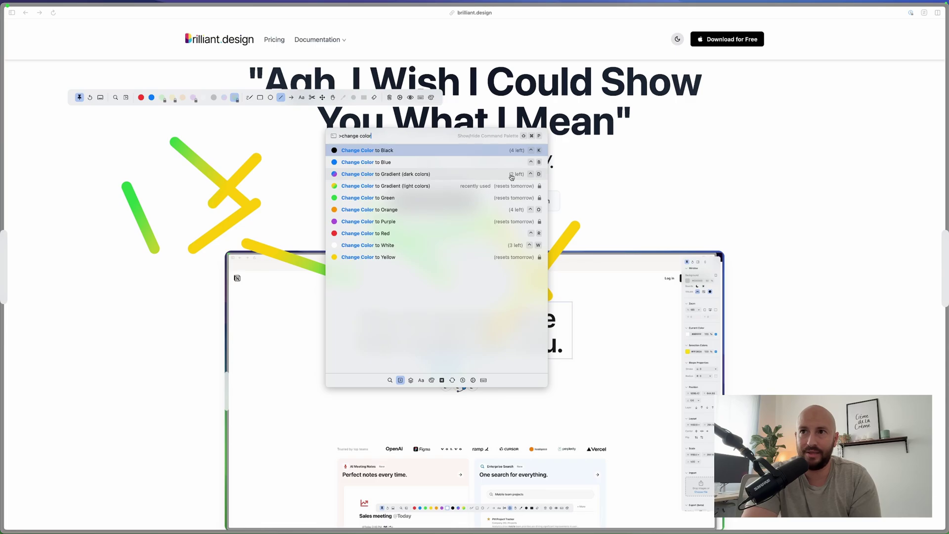
left_click(224, 99)
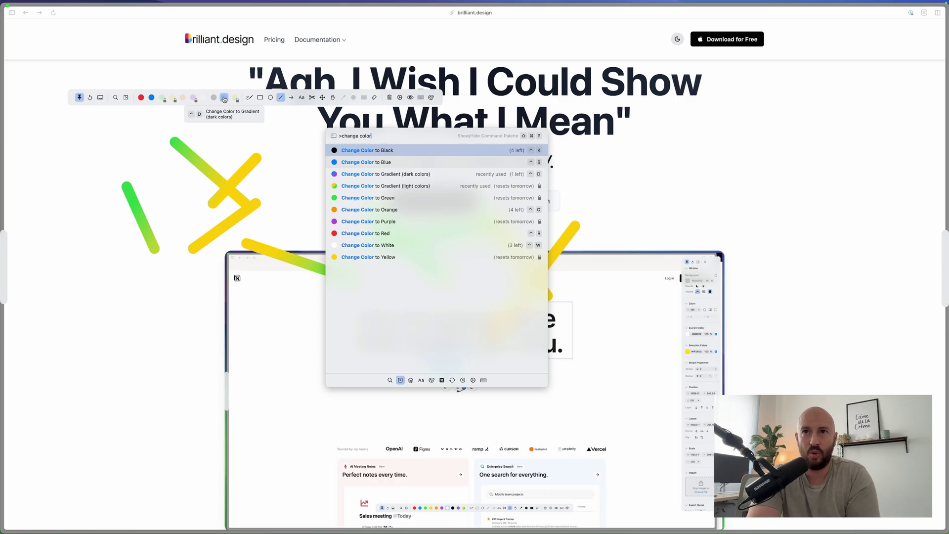
left_click(224, 99)
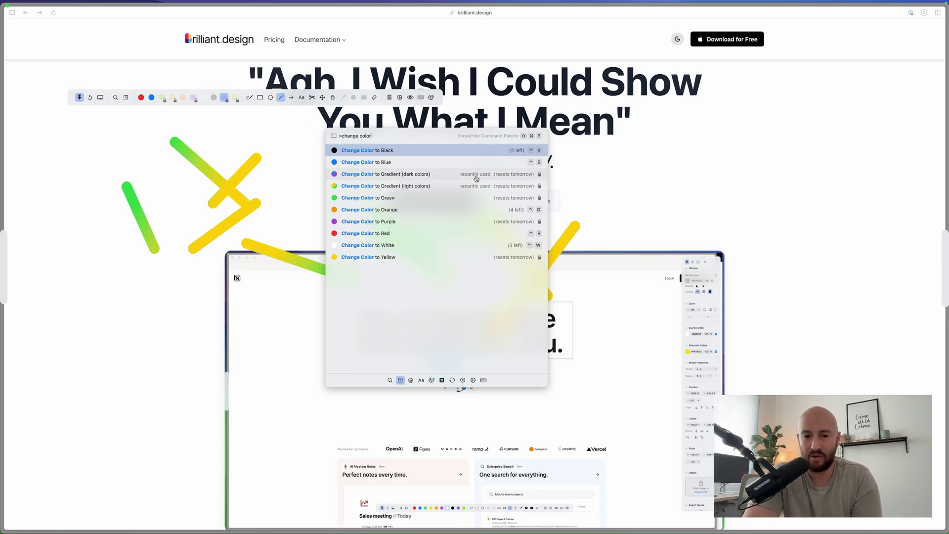
key("Escape")
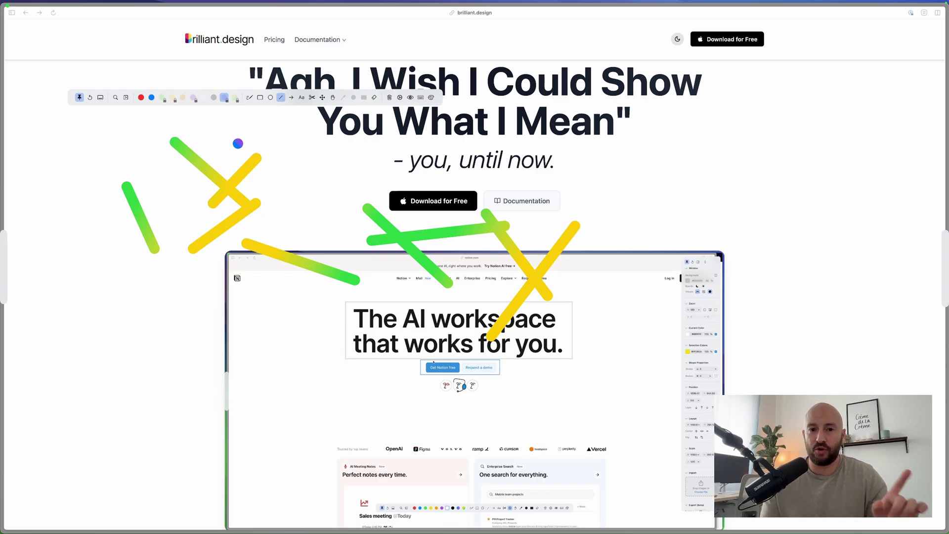
Step: Activate the Pro license with the license key and draw a short line beside the headline
key("super+comma")
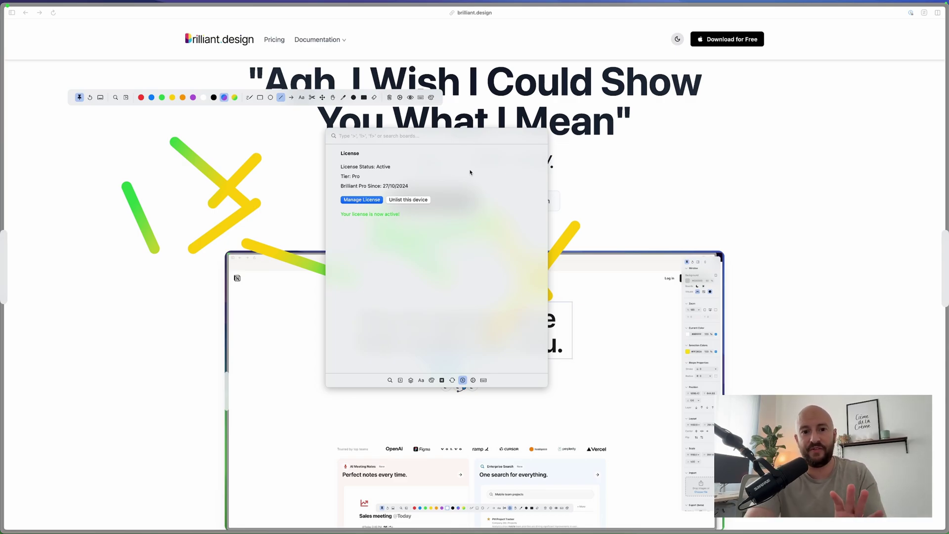
left_click(297, 148)
left_click_drag(301, 146, 290, 174)
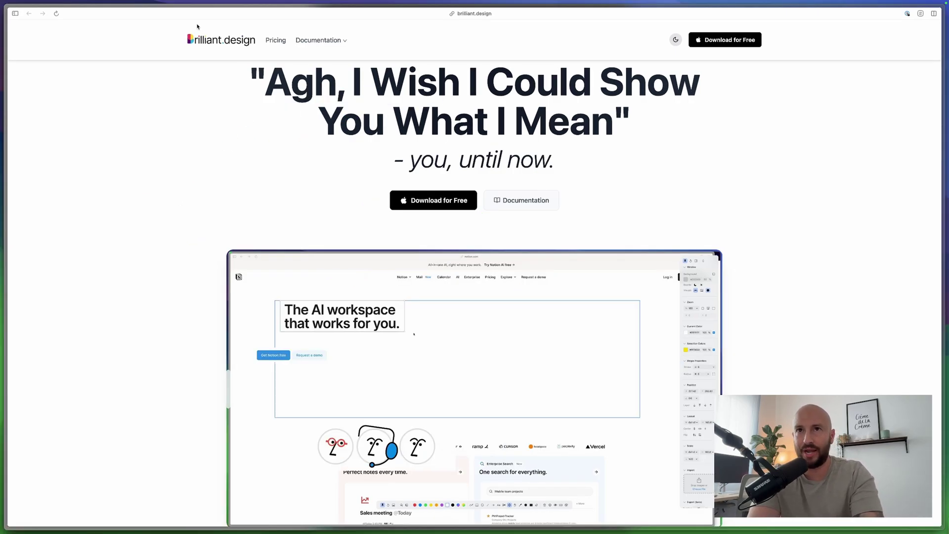
Step: Open the Discord link in the website's footer
scroll(258, 238, "down", 20)
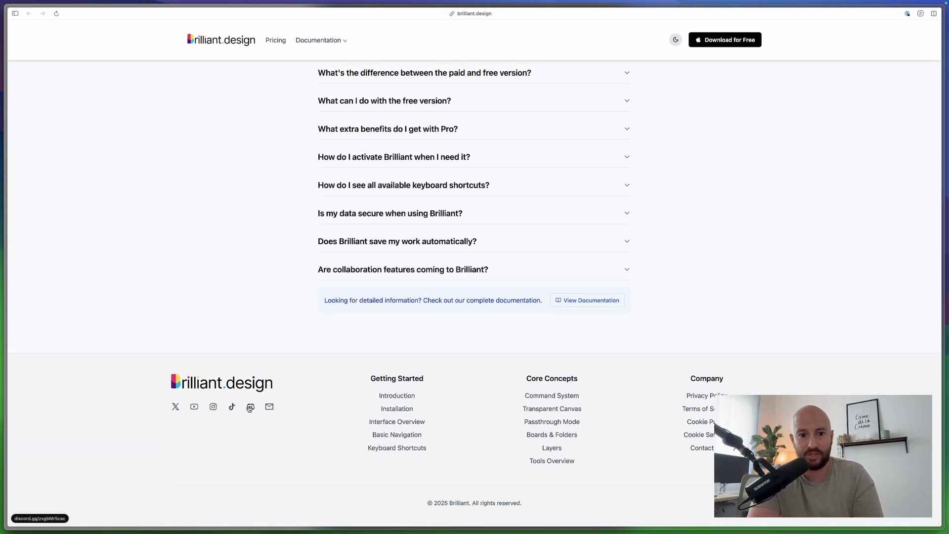
left_click(250, 408)
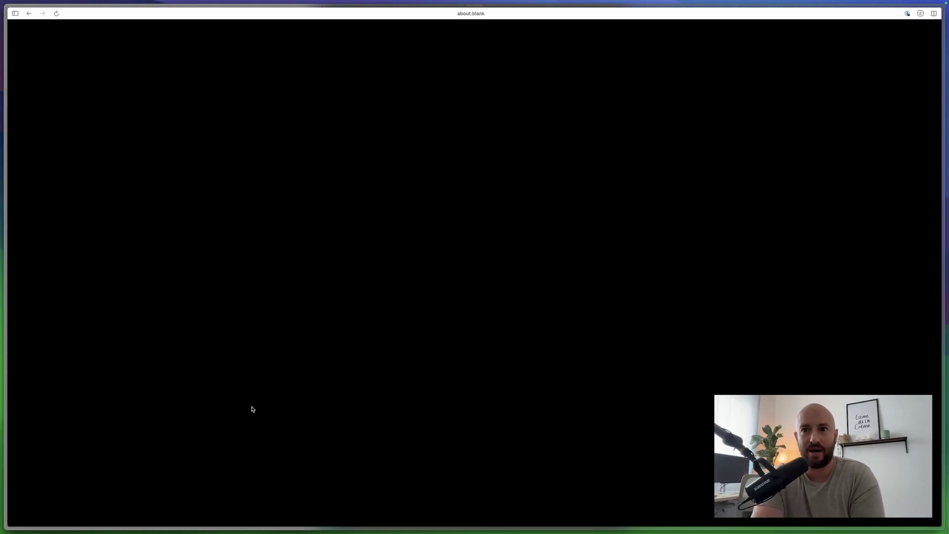